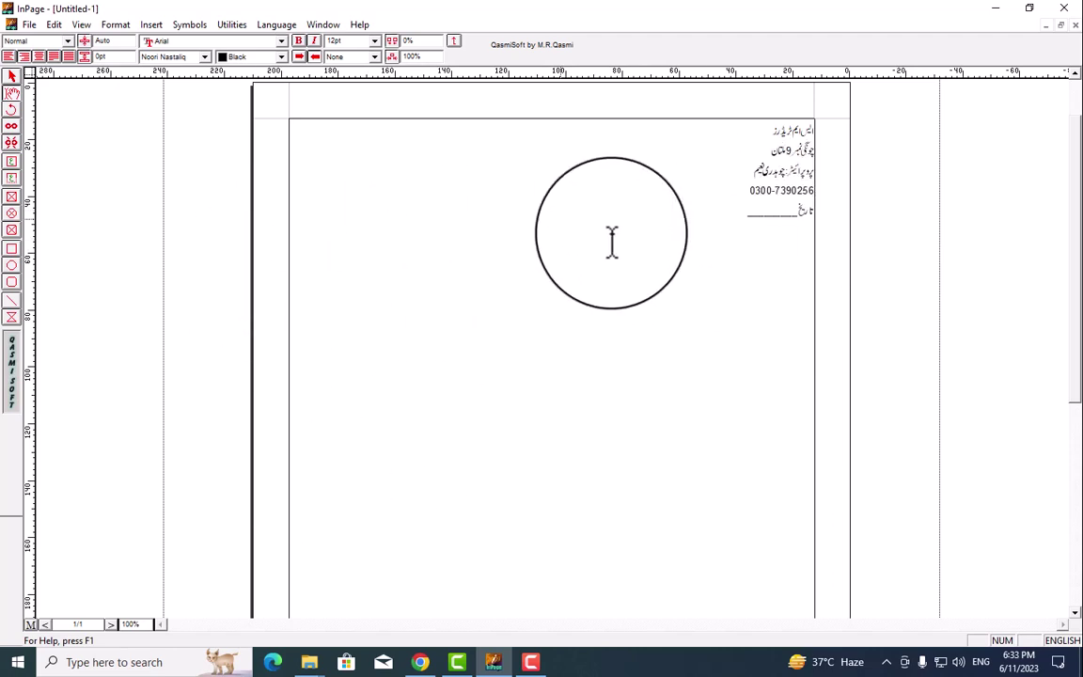
# - Copy the text frame from the InPage document, switch to CorelDRAW 9 and start a new graphic
pyautogui.click(299, 133)
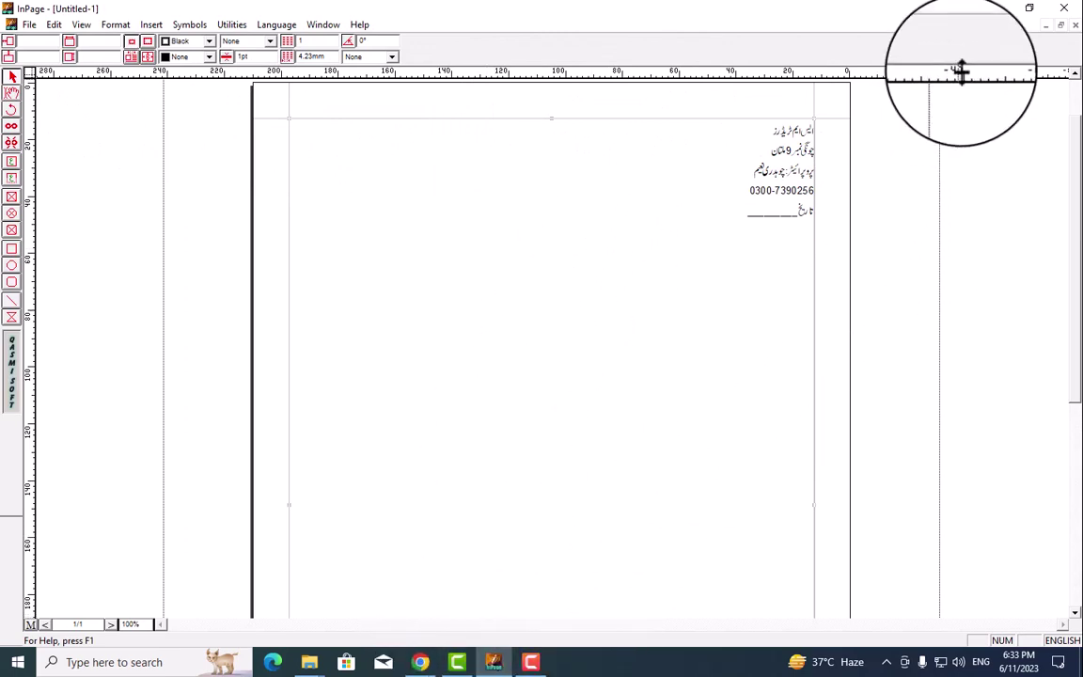
pyautogui.click(994, 9)
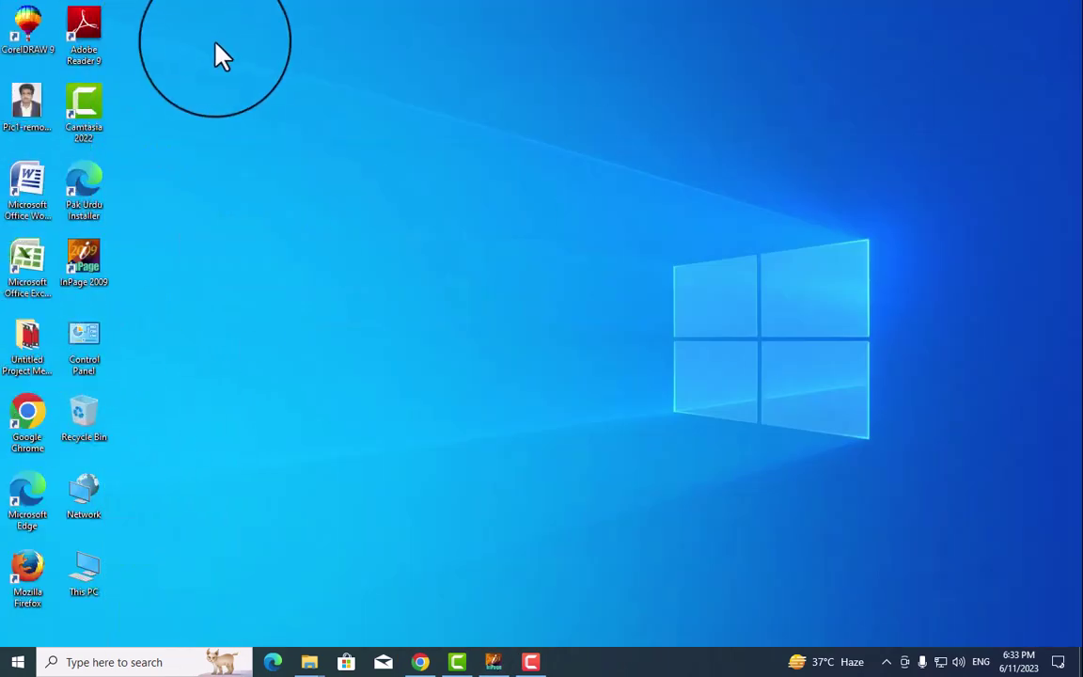
pyautogui.rightClick(18, 28)
pyautogui.click(43, 45)
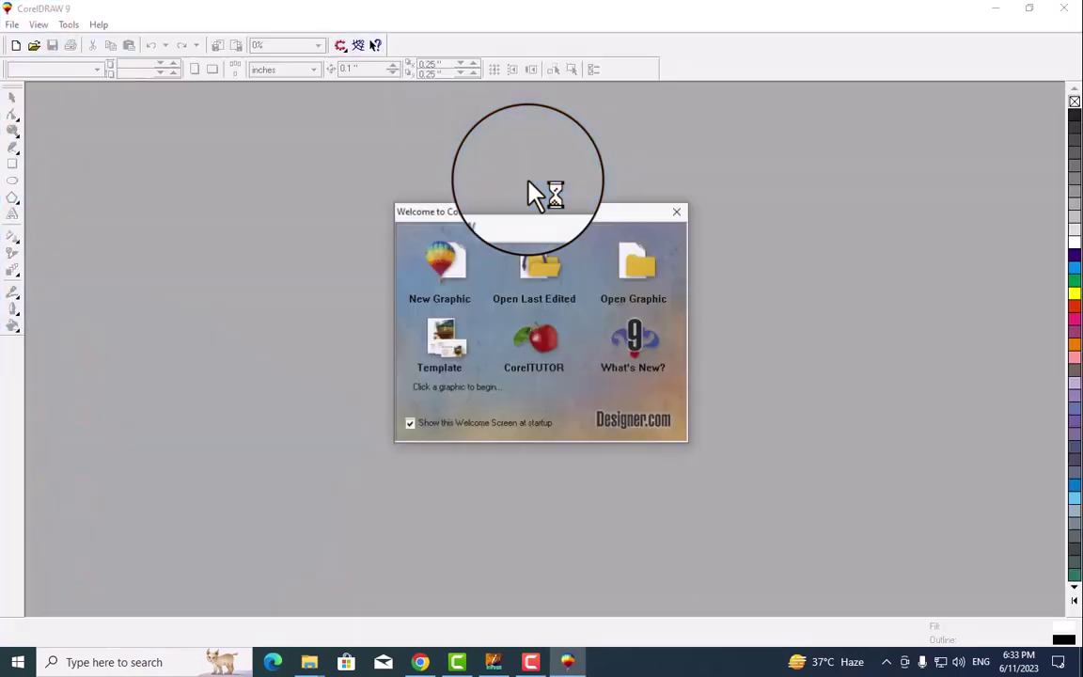
pyautogui.click(442, 292)
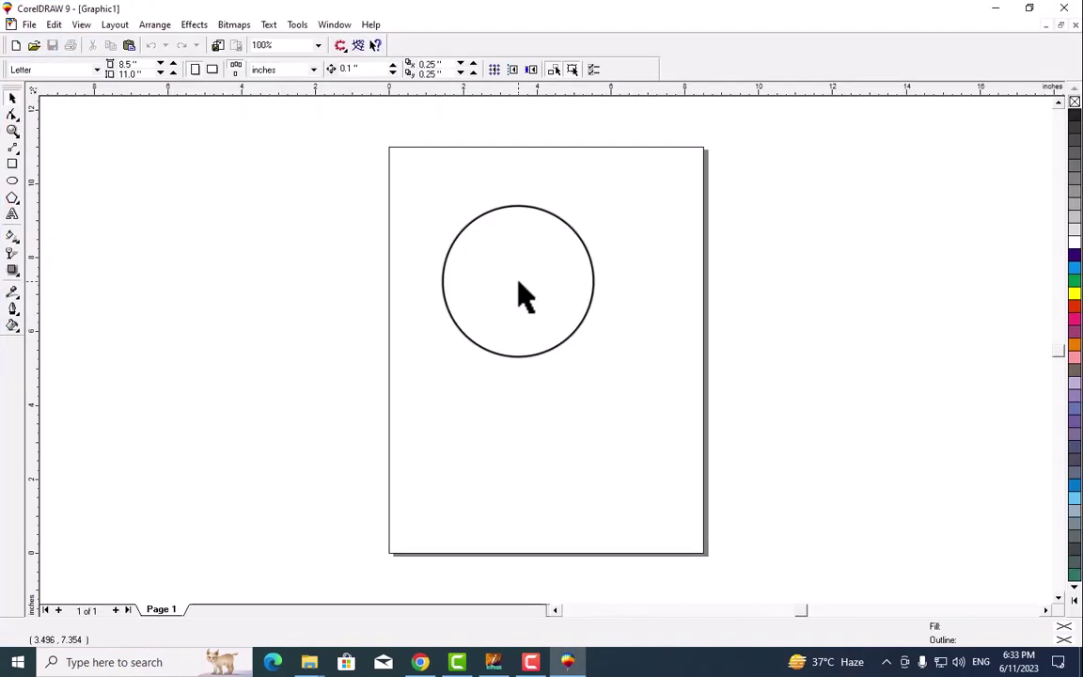
# - Paste the copied text, scale it down to about 6.9 by 9.6 inches and place it beside the page
pyautogui.hotkey('ctrl', 'v')
pyautogui.scroll(-2, 623, 318)
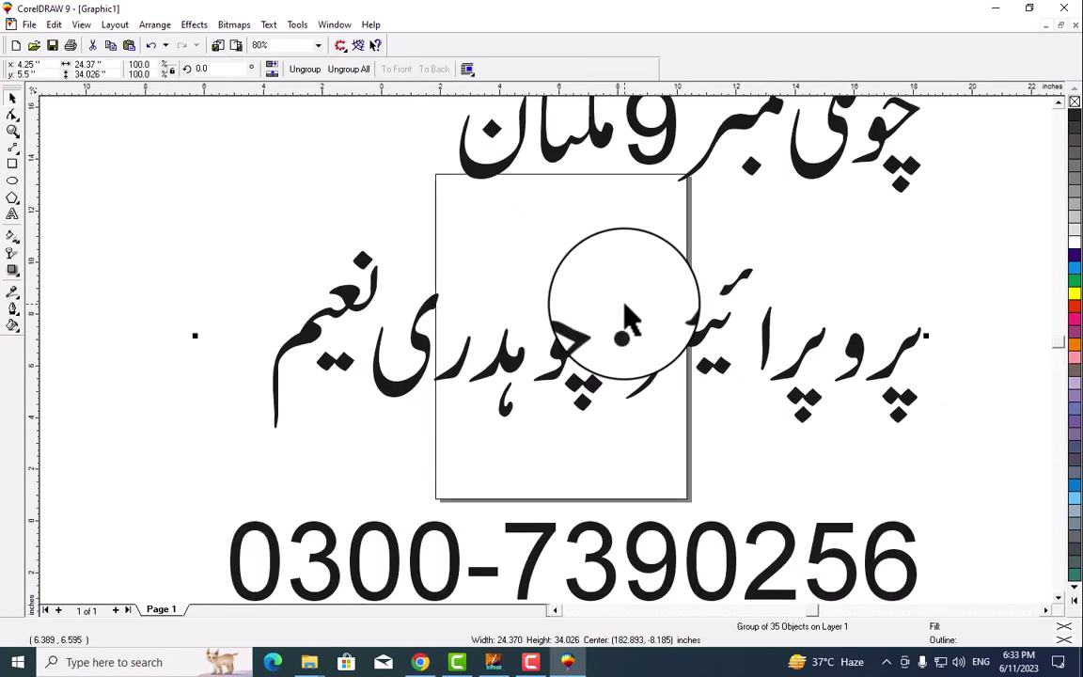
pyautogui.scroll(-3, 628, 322)
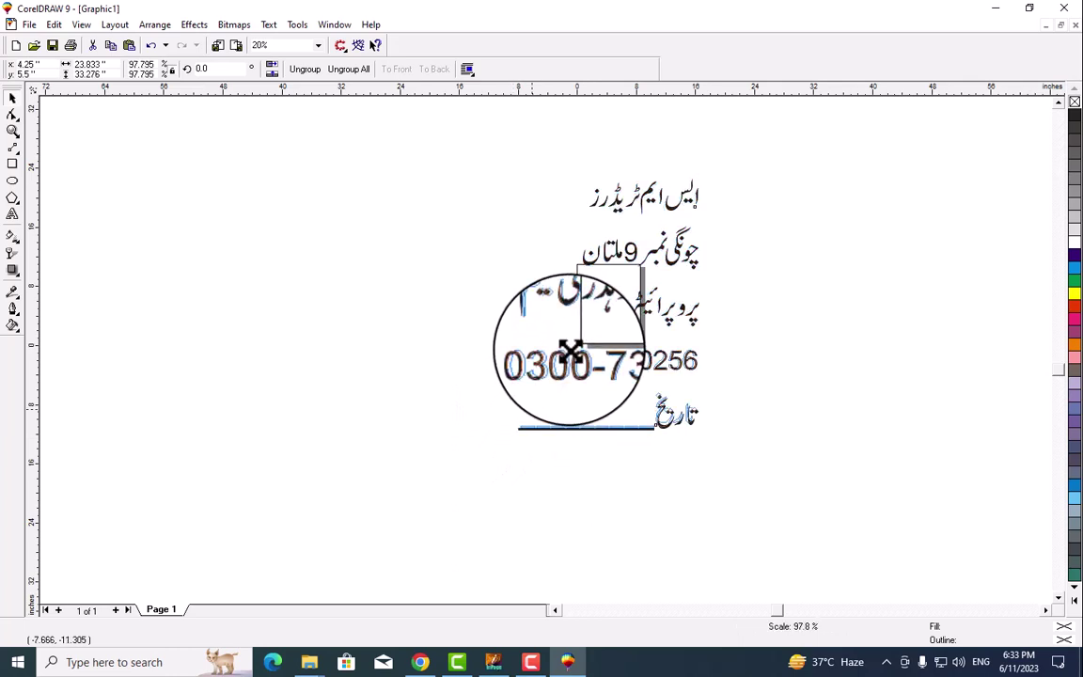
pyautogui.moveTo(572, 350); pyautogui.dragTo(673, 304)
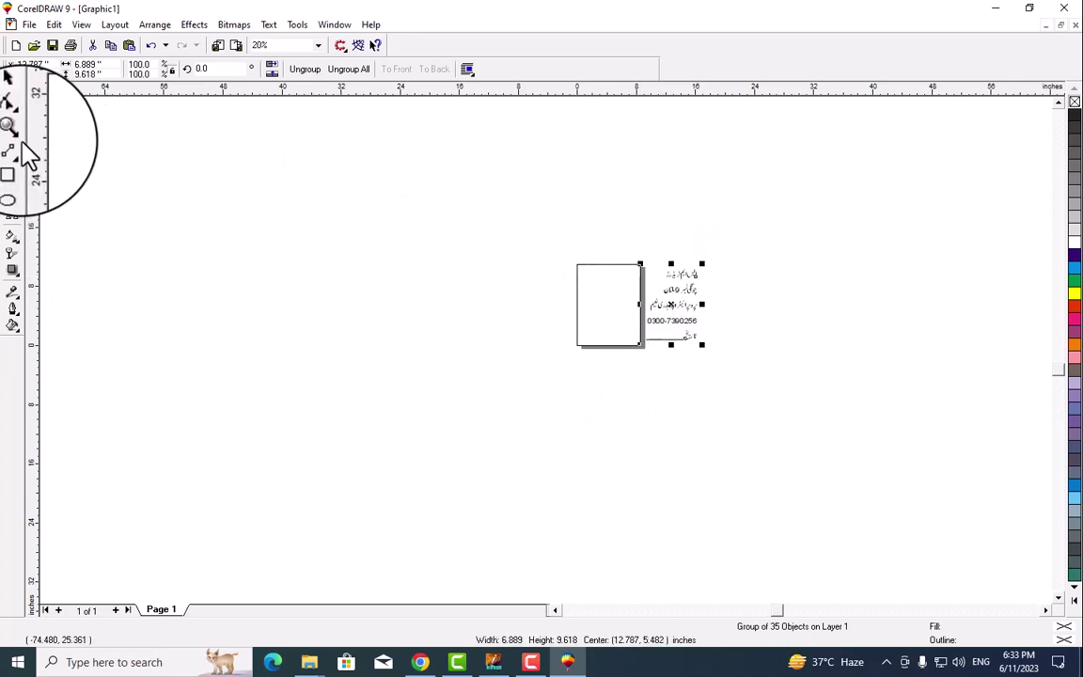
# - Ungroup the pasted text completely into separate objects and clear the selection
pyautogui.click(13, 131)
pyautogui.moveTo(561, 245); pyautogui.dragTo(705, 358)
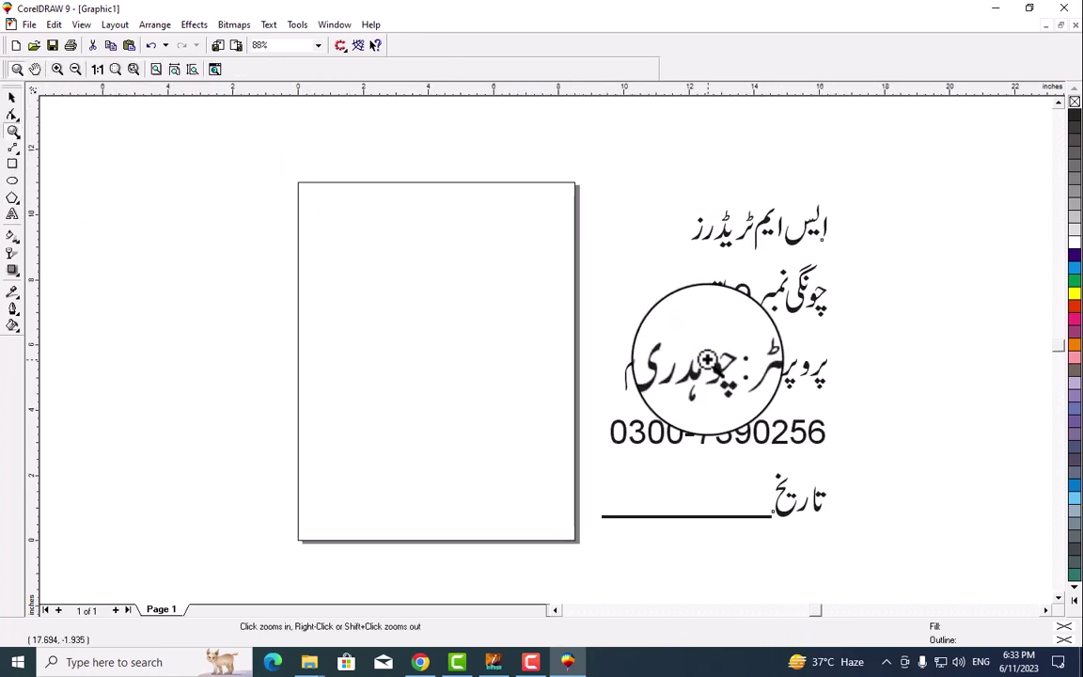
pyautogui.click(15, 105)
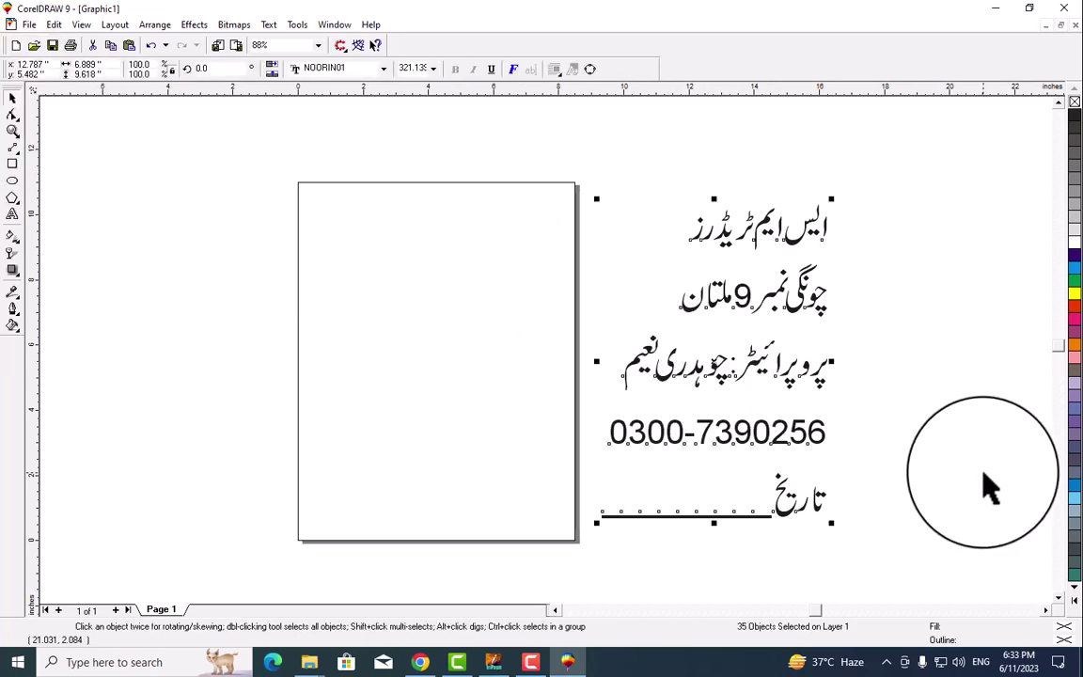
pyautogui.click(861, 457)
# - Arrange the business name and proprietor line at the page's upper right, with the address and reduced phone and date lines at its upper left
pyautogui.moveTo(858, 183); pyautogui.dragTo(693, 259)
pyautogui.moveTo(756, 225); pyautogui.dragTo(493, 217)
pyautogui.moveTo(860, 238); pyautogui.dragTo(699, 317)
pyautogui.moveTo(871, 376); pyautogui.dragTo(749, 489)
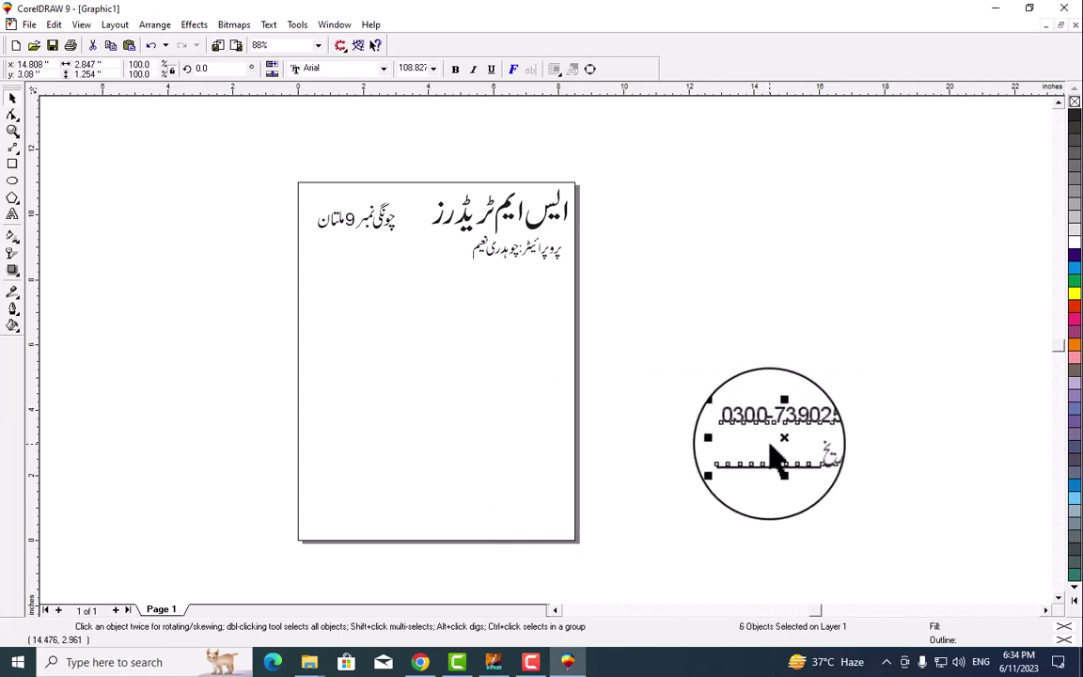
pyautogui.moveTo(771, 440); pyautogui.dragTo(319, 286)
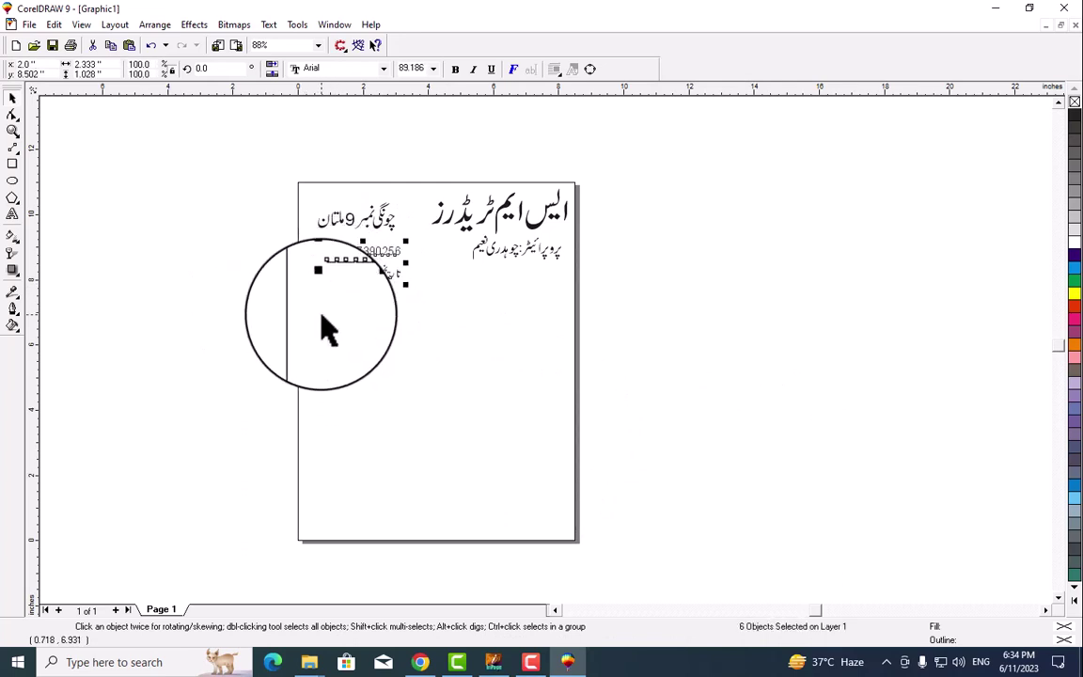
# - Move the date, phone and address lines upward to tighten their spacing in the page's upper left
pyautogui.moveTo(271, 329); pyautogui.dragTo(428, 273)
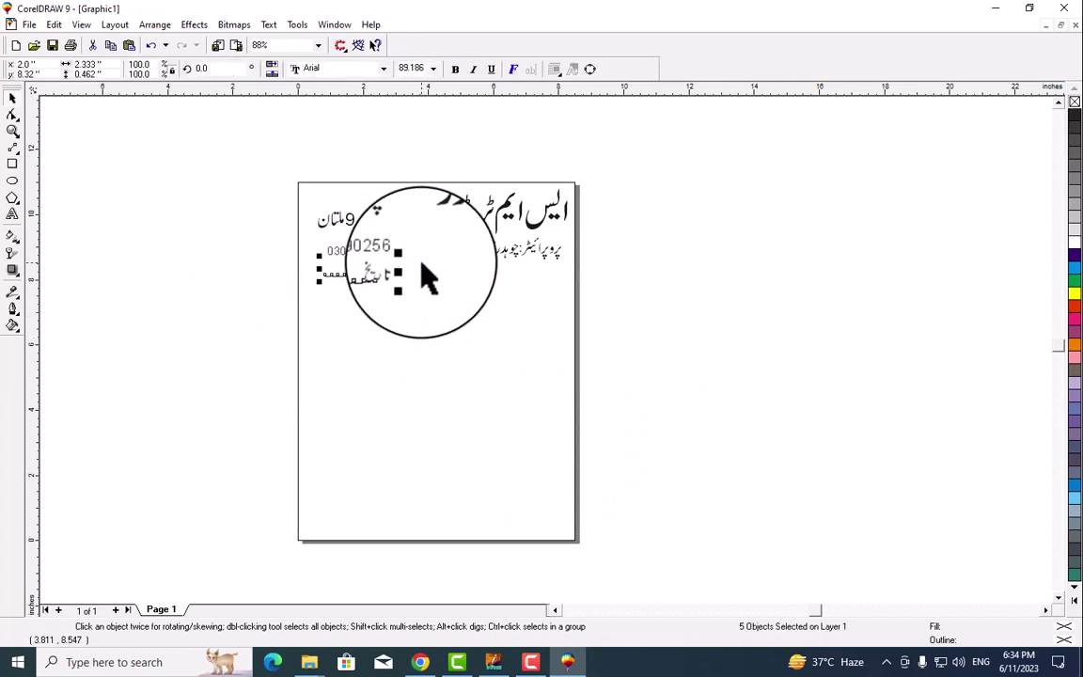
pyautogui.click(394, 321)
pyautogui.moveTo(264, 313); pyautogui.dragTo(414, 238)
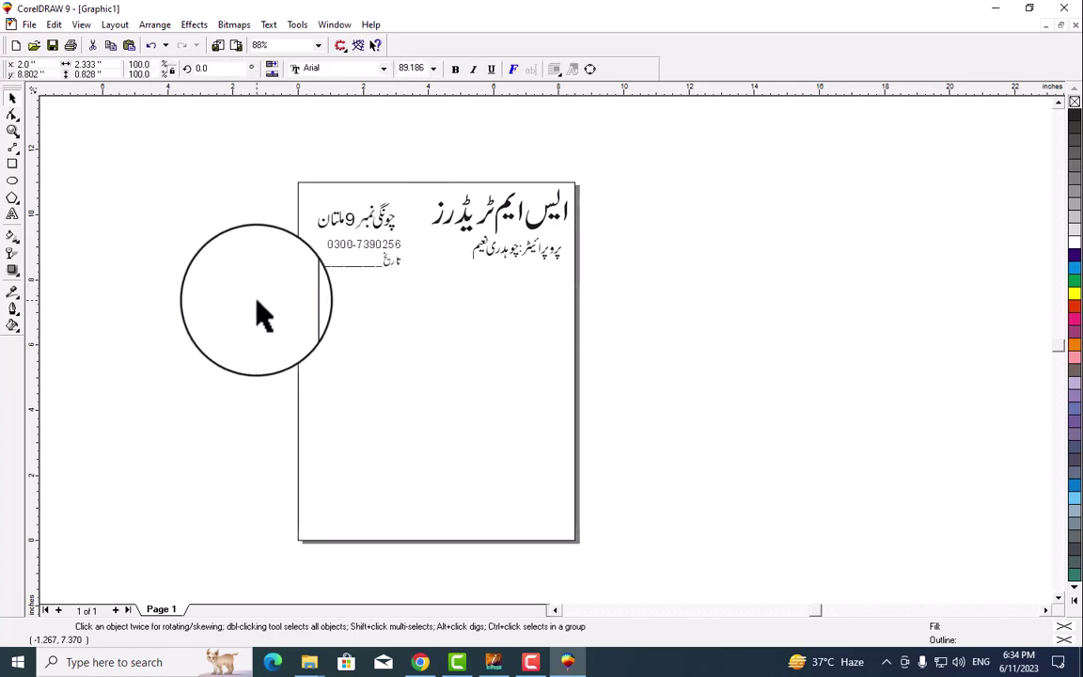
pyautogui.click(381, 331)
pyautogui.moveTo(417, 185); pyautogui.dragTo(417, 185)
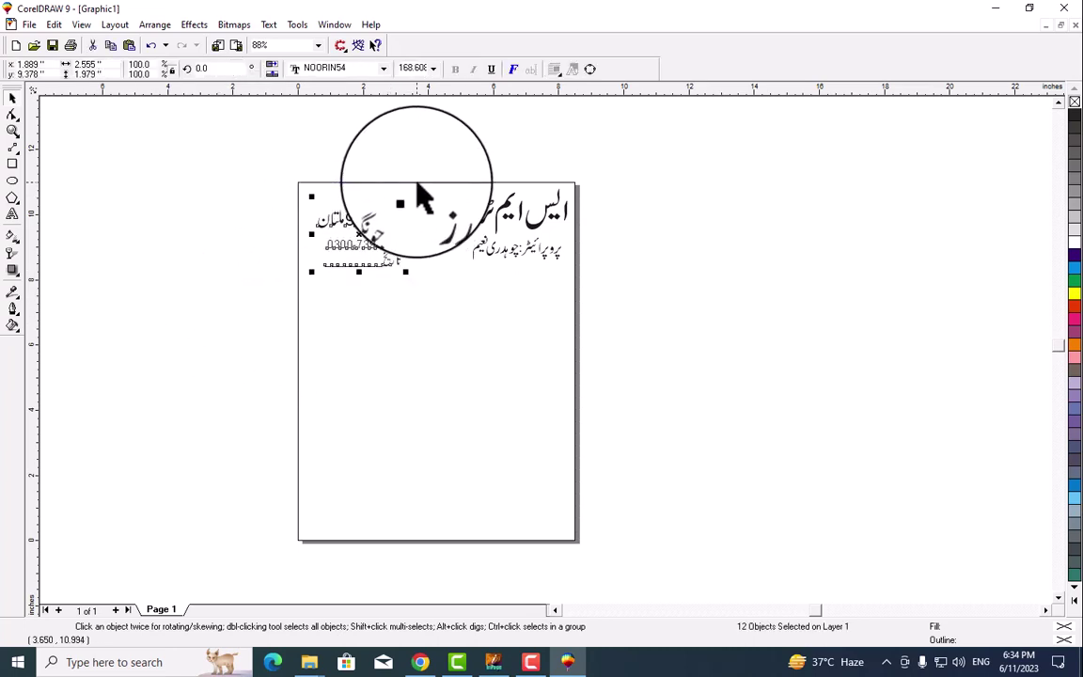
pyautogui.click(420, 289)
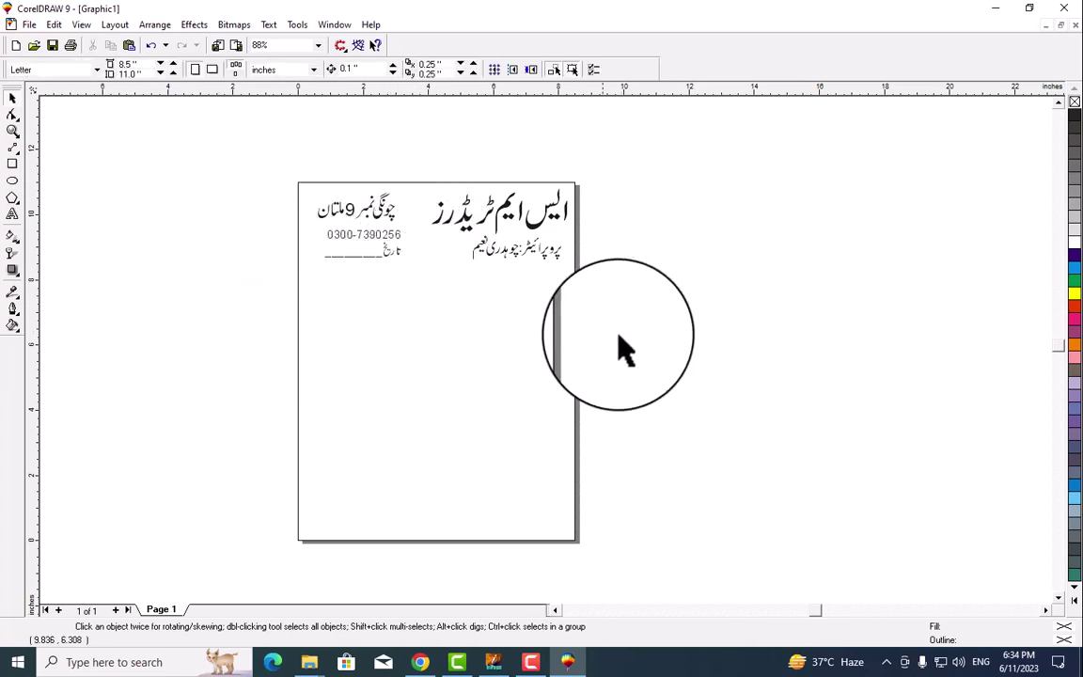
# - Give the business name a 3-point blue outline with rounded corners and caps, behind the fill and scaling with the image, and fill it red
pyautogui.moveTo(590, 150); pyautogui.dragTo(430, 242)
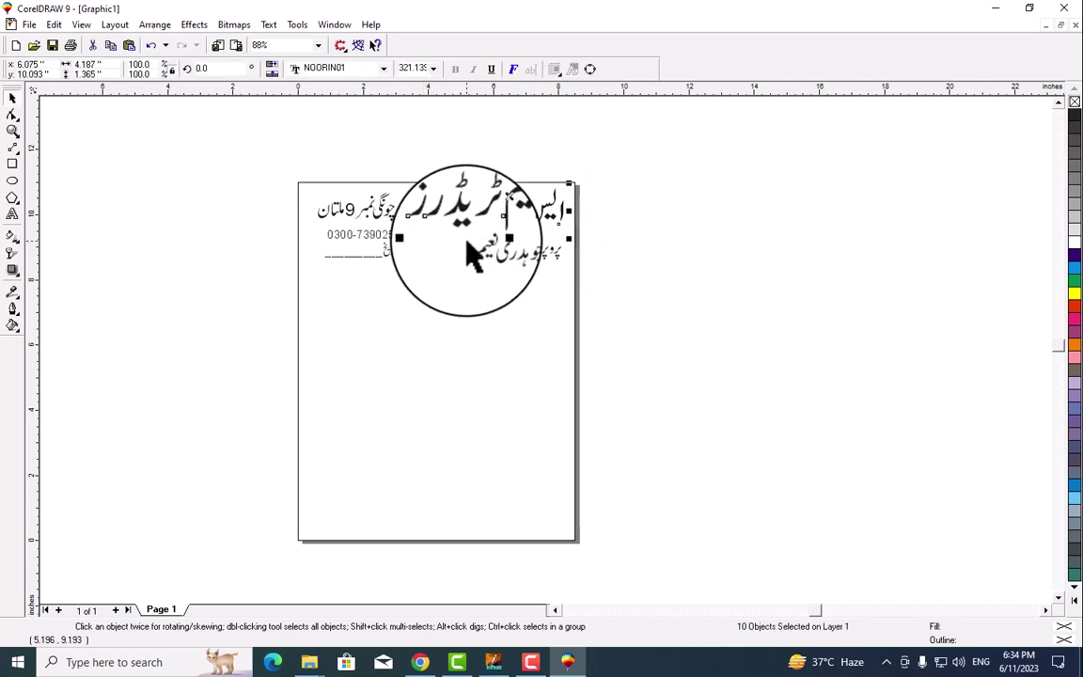
pyautogui.press('F12')
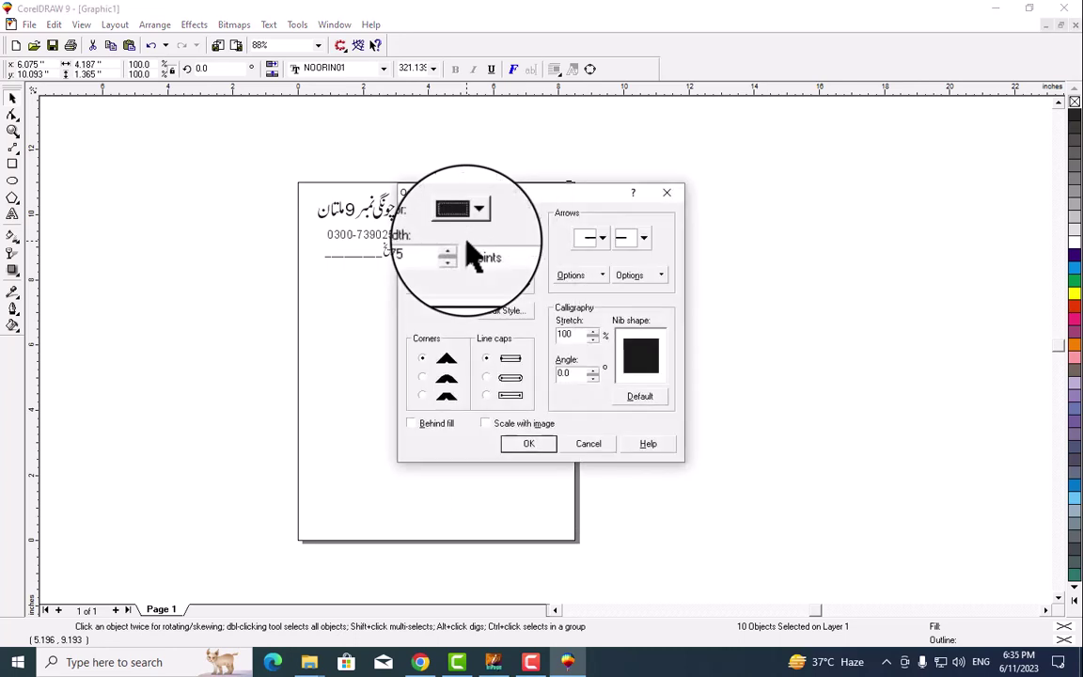
pyautogui.moveTo(434, 254); pyautogui.dragTo(369, 253)
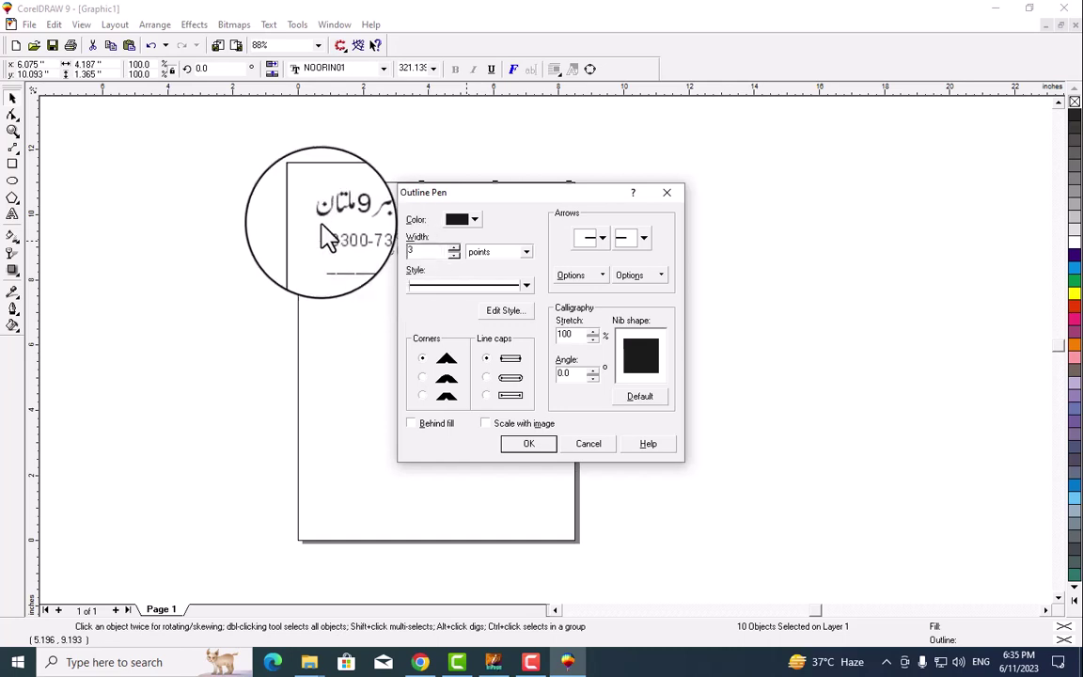
pyautogui.click(475, 219)
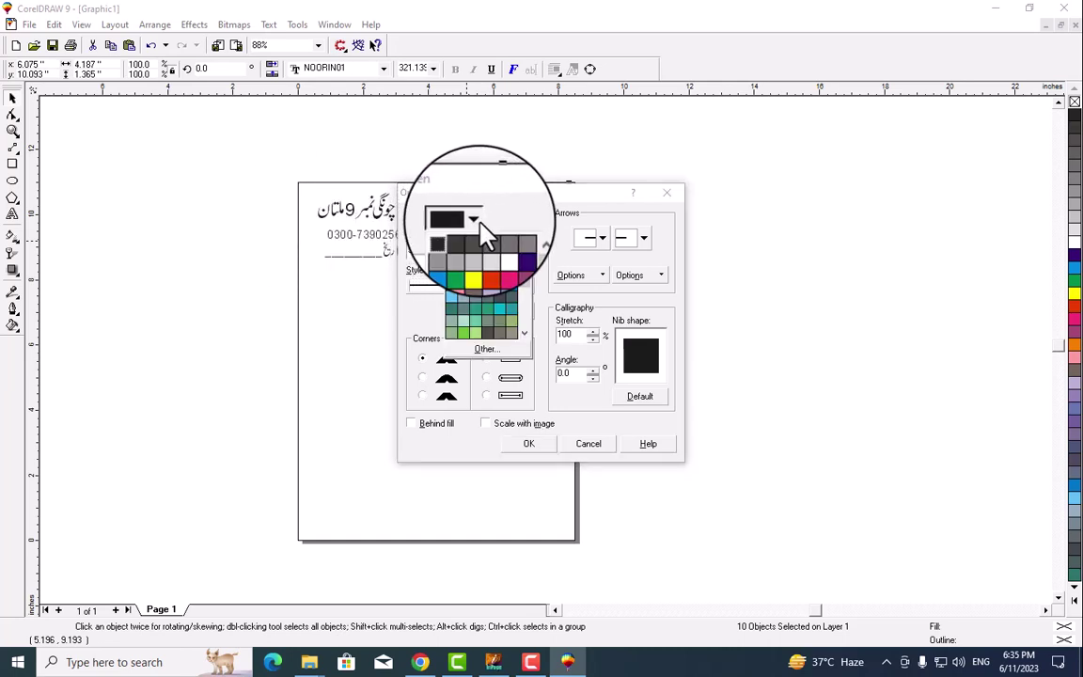
pyautogui.click(456, 266)
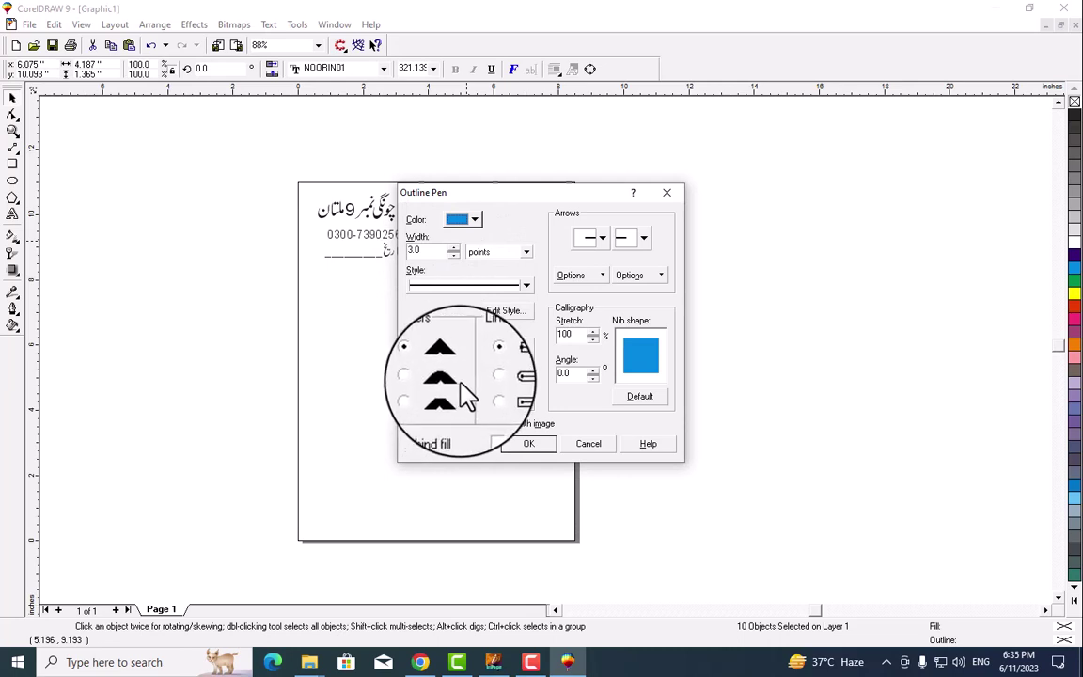
pyautogui.click(421, 381)
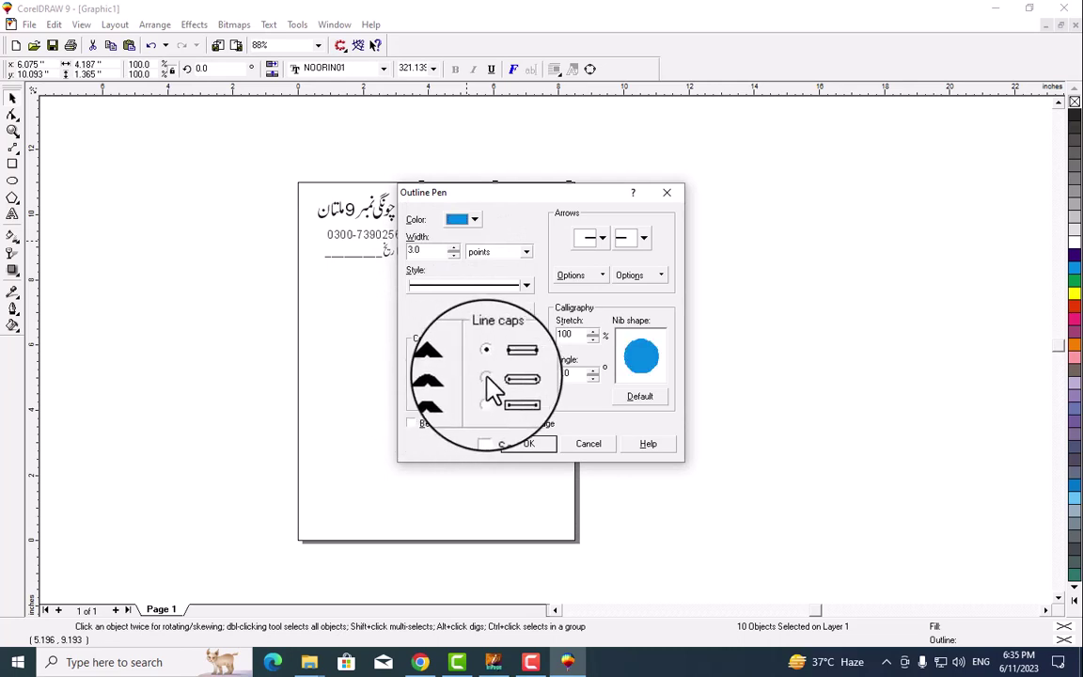
pyautogui.click(411, 423)
pyautogui.click(484, 423)
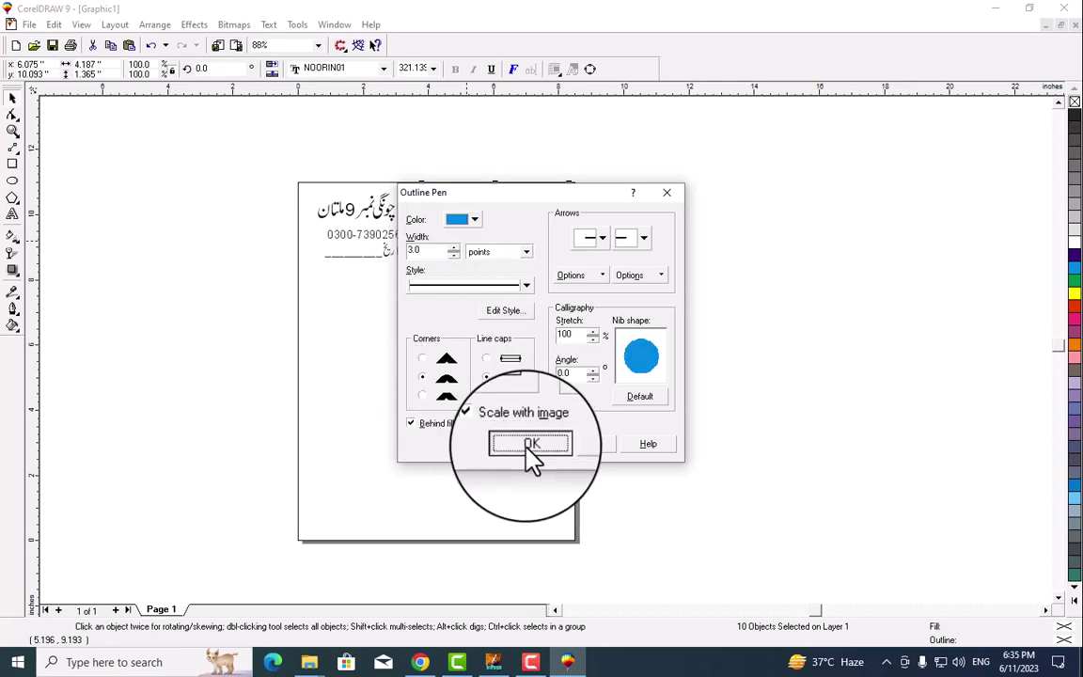
pyautogui.click(531, 445)
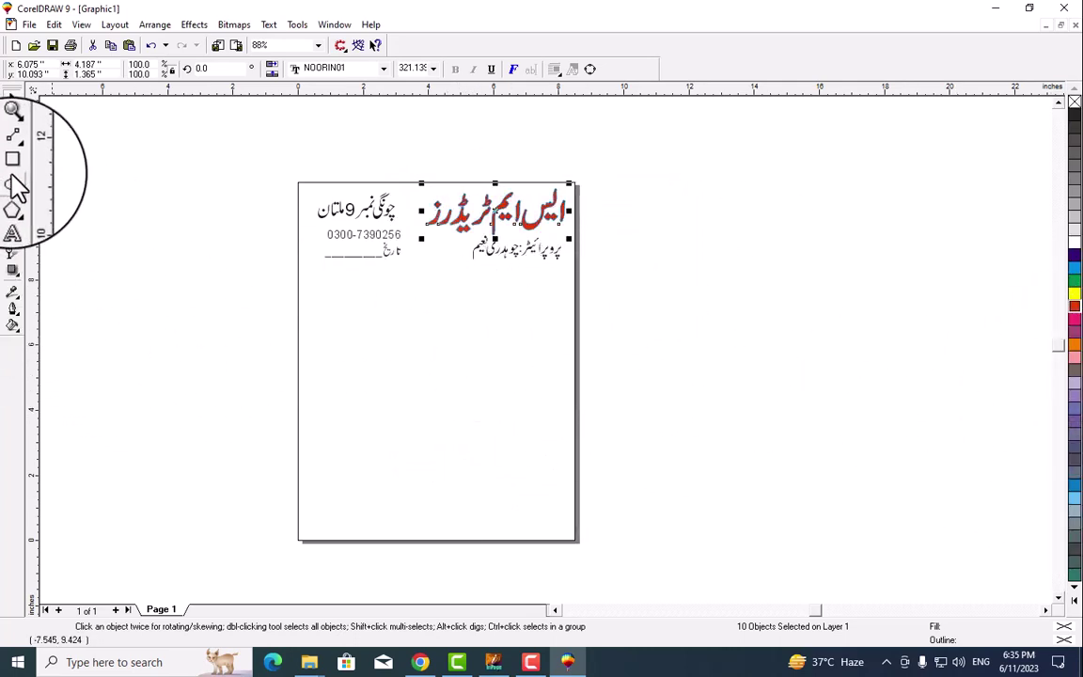
# - Add a drop shadow directly behind the business name heading with opacity 50 and feathering 15
pyautogui.click(12, 131)
pyautogui.moveTo(276, 171); pyautogui.dragTo(609, 393)
pyautogui.click(13, 98)
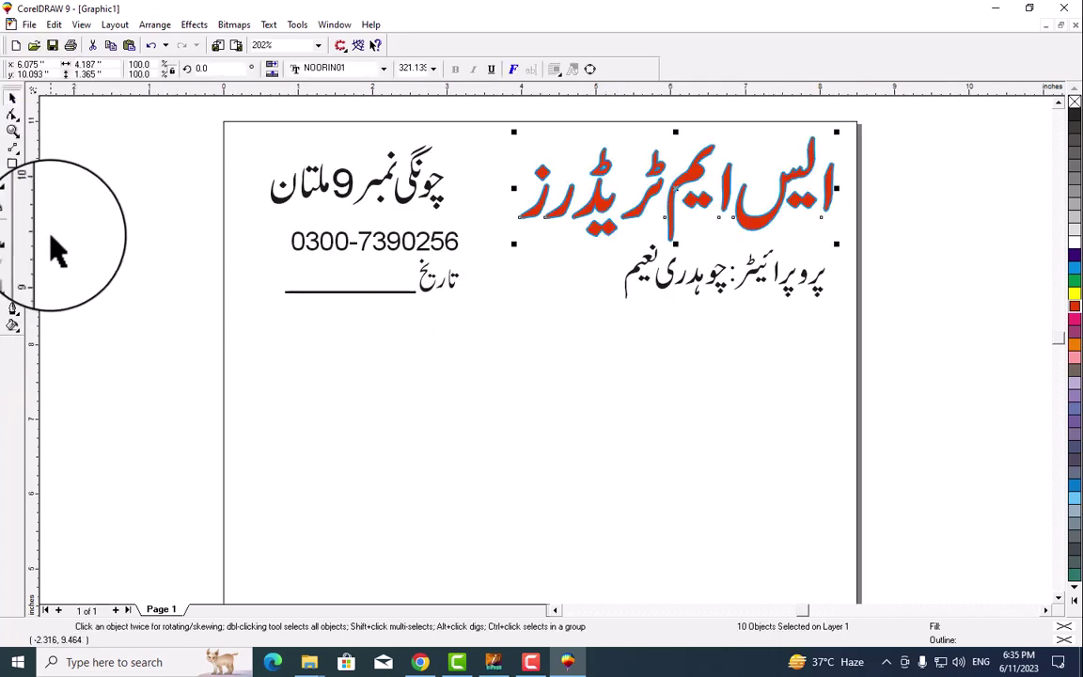
pyautogui.click(12, 271)
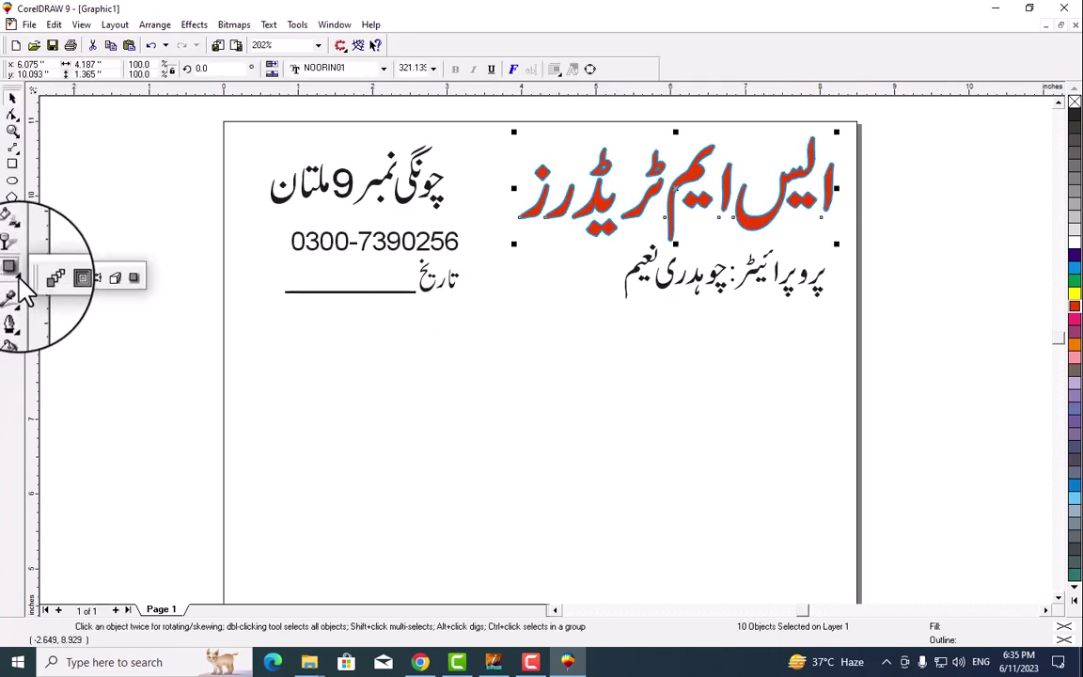
pyautogui.click(133, 278)
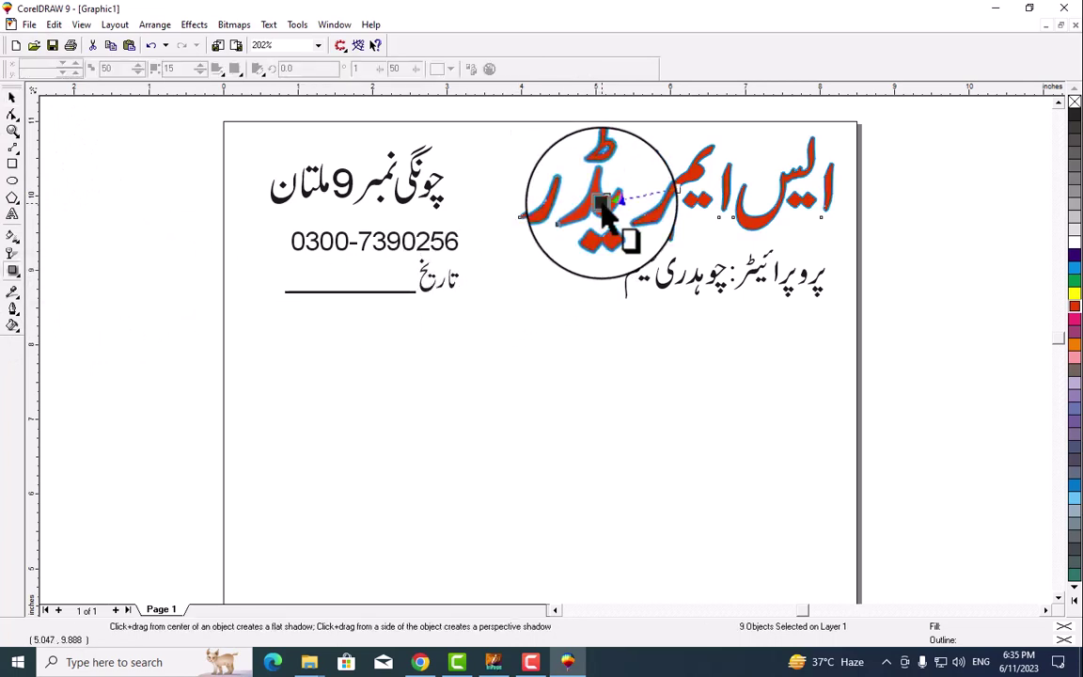
pyautogui.moveTo(603, 207); pyautogui.dragTo(675, 189)
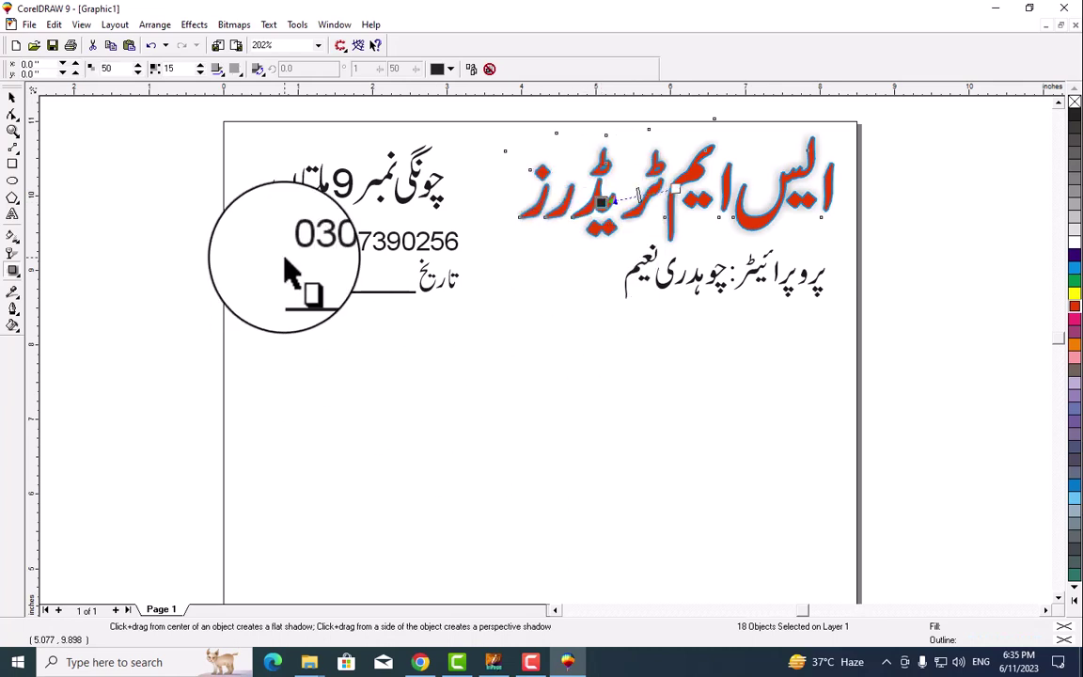
pyautogui.click(12, 98)
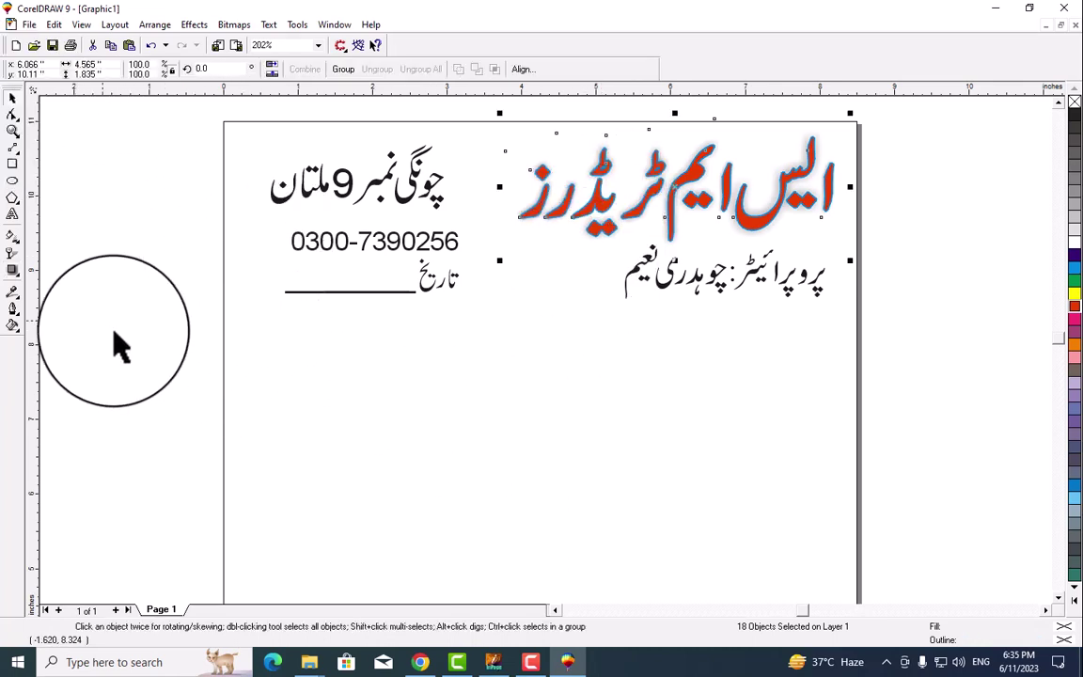
# - Color the address line and the proprietor line blue
pyautogui.moveTo(171, 125); pyautogui.dragTo(482, 223)
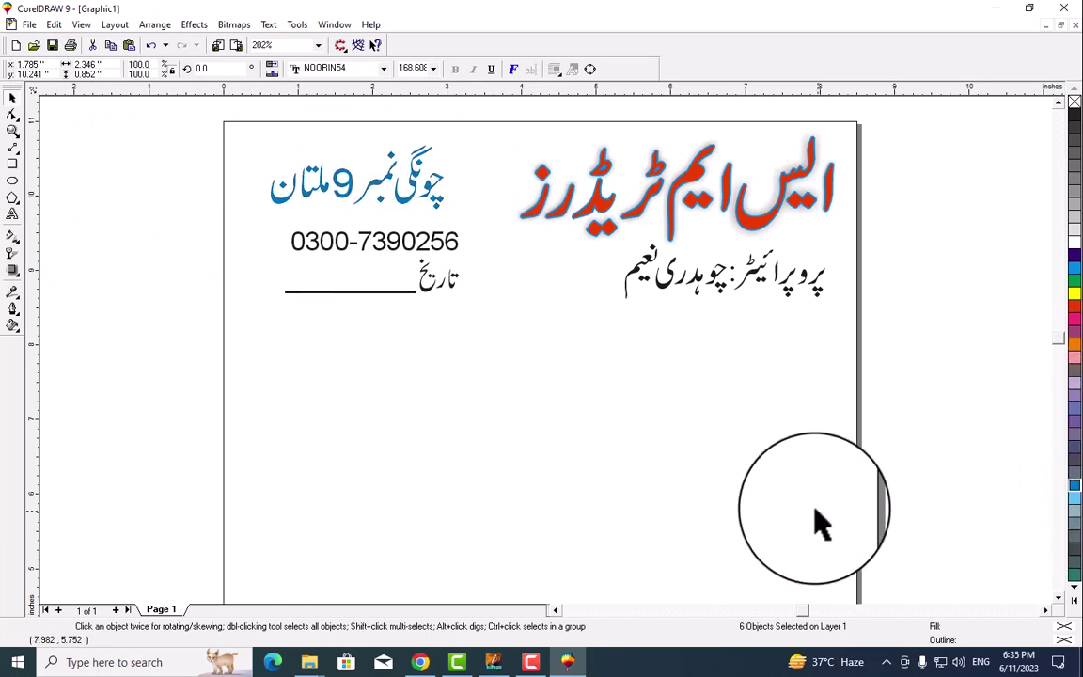
pyautogui.click(628, 423)
pyautogui.moveTo(521, 429); pyautogui.dragTo(834, 241)
pyautogui.click(1074, 499)
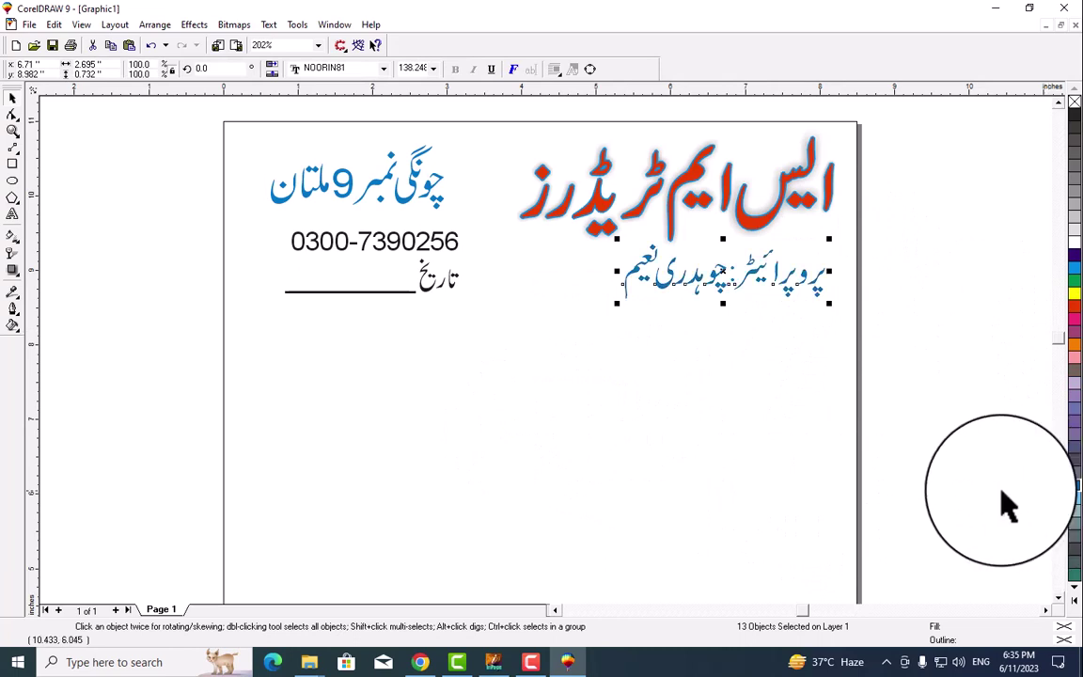
# - Align the phone and date lines under the address and fill them green
pyautogui.click(429, 451)
pyautogui.moveTo(255, 402); pyautogui.dragTo(479, 225)
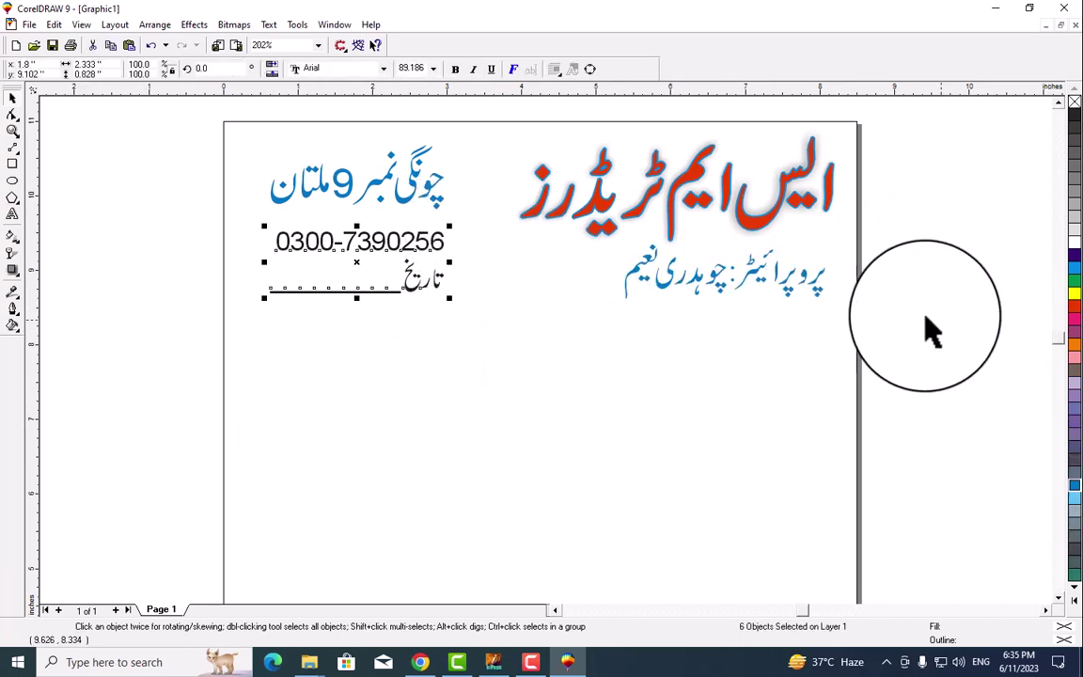
pyautogui.click(1072, 288)
pyautogui.click(300, 389)
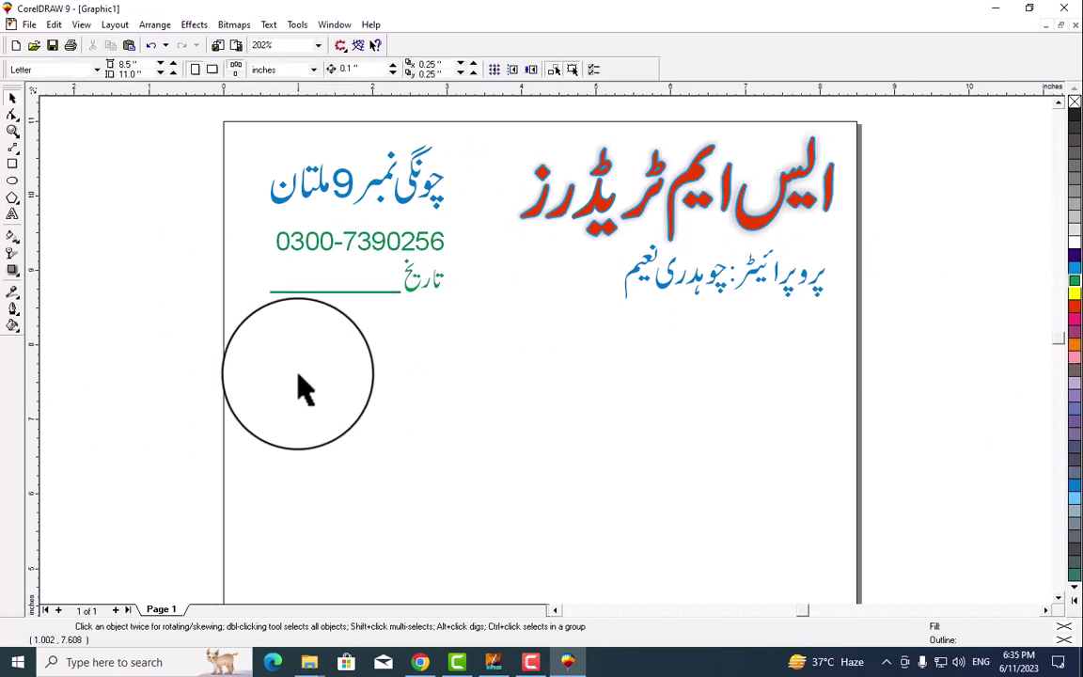
# - Duplicate the date underline below the header, stretch it to about 7.5 inches across the page and copy it 0.1 inch lower as a double rule
pyautogui.click(300, 292)
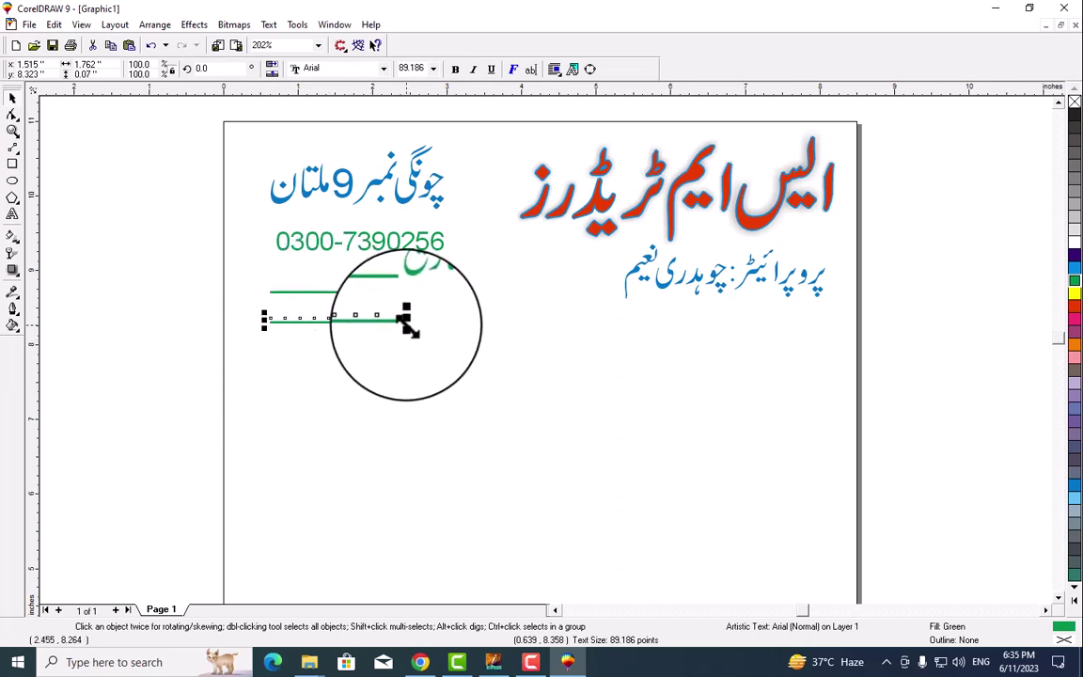
pyautogui.moveTo(404, 322); pyautogui.dragTo(829, 321)
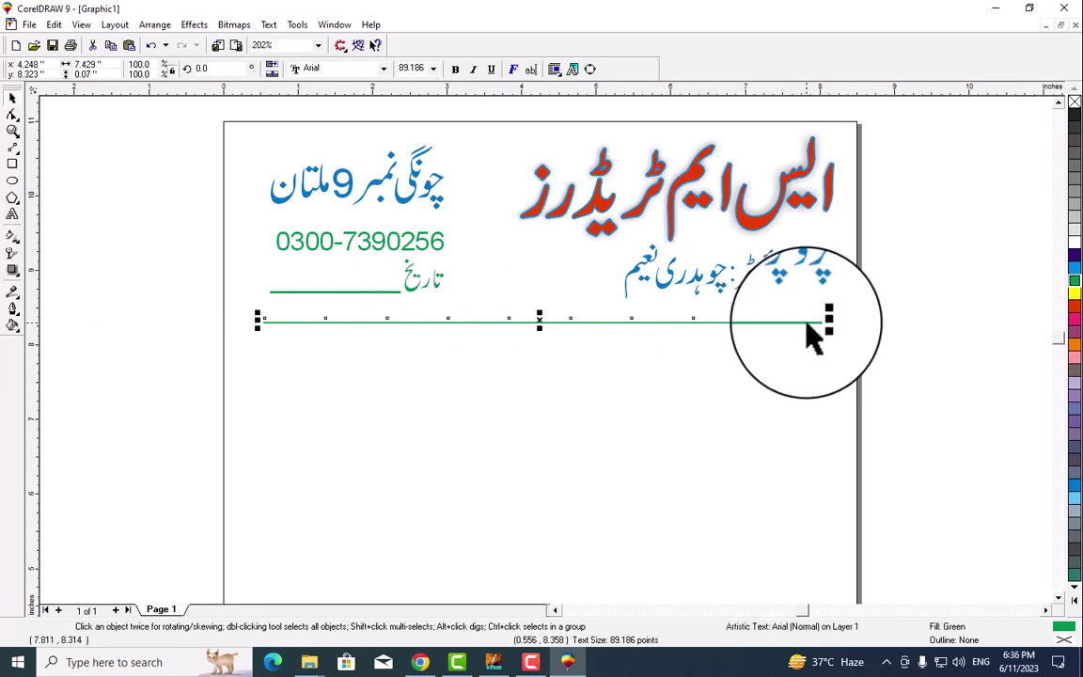
pyautogui.moveTo(820, 319); pyautogui.dragTo(815, 324)
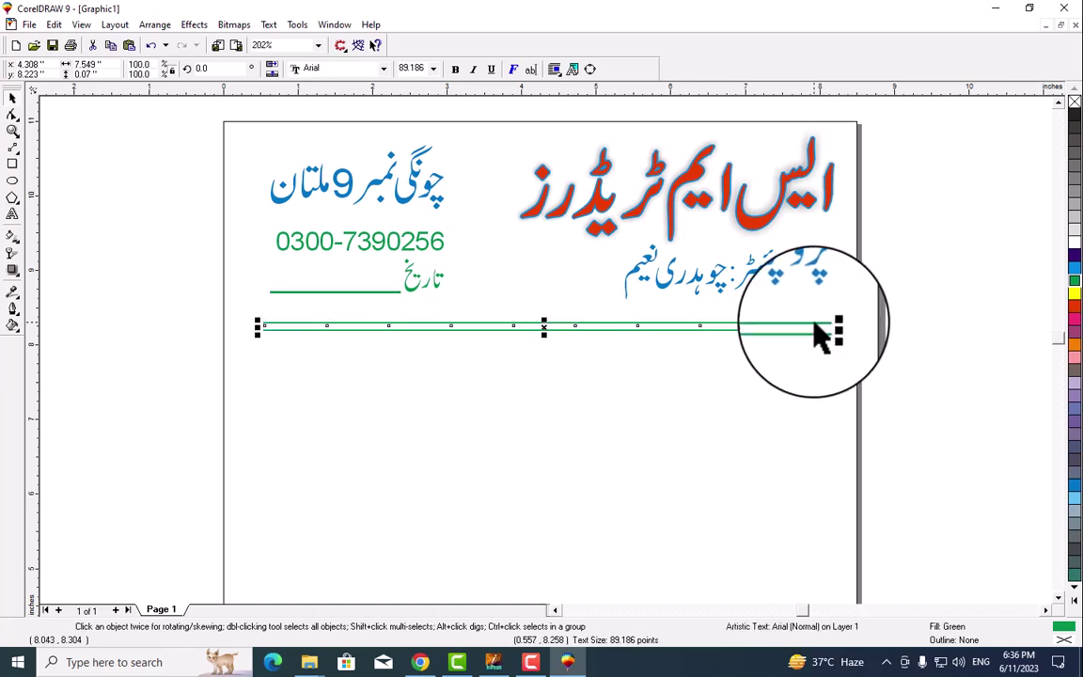
# - Move both green divider lines together slightly up, closer to the date and proprietor lines
pyautogui.click(266, 427)
pyautogui.moveTo(221, 414); pyautogui.dragTo(849, 314)
pyautogui.press('Up')
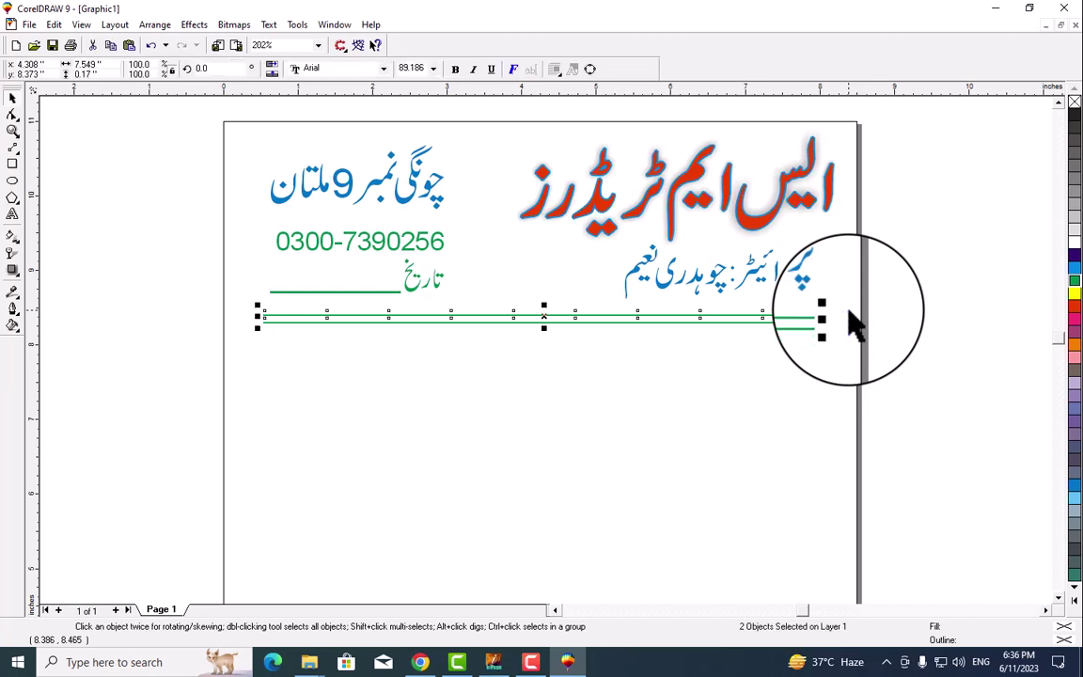
pyautogui.click(891, 376)
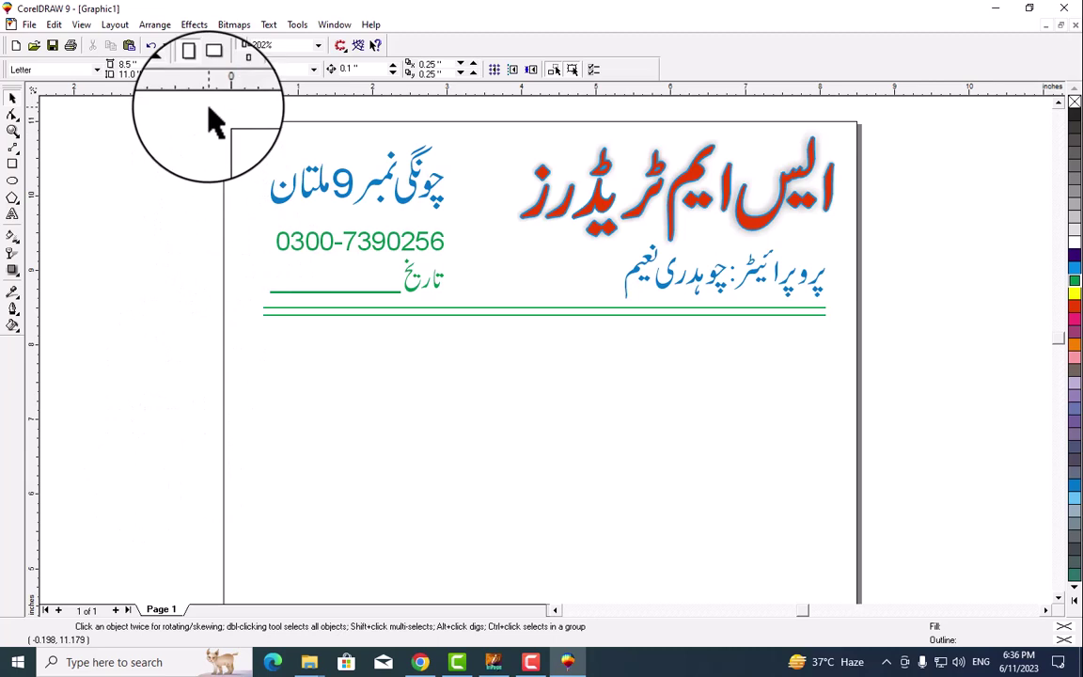
pyautogui.moveTo(197, 100); pyautogui.dragTo(888, 399)
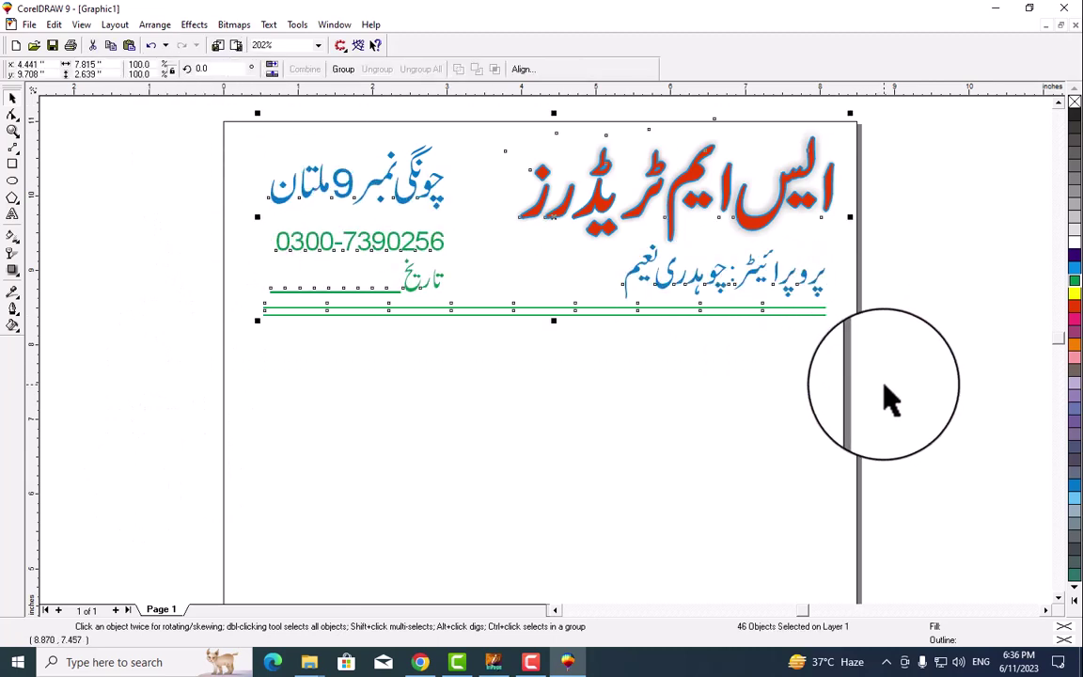
pyautogui.click(869, 444)
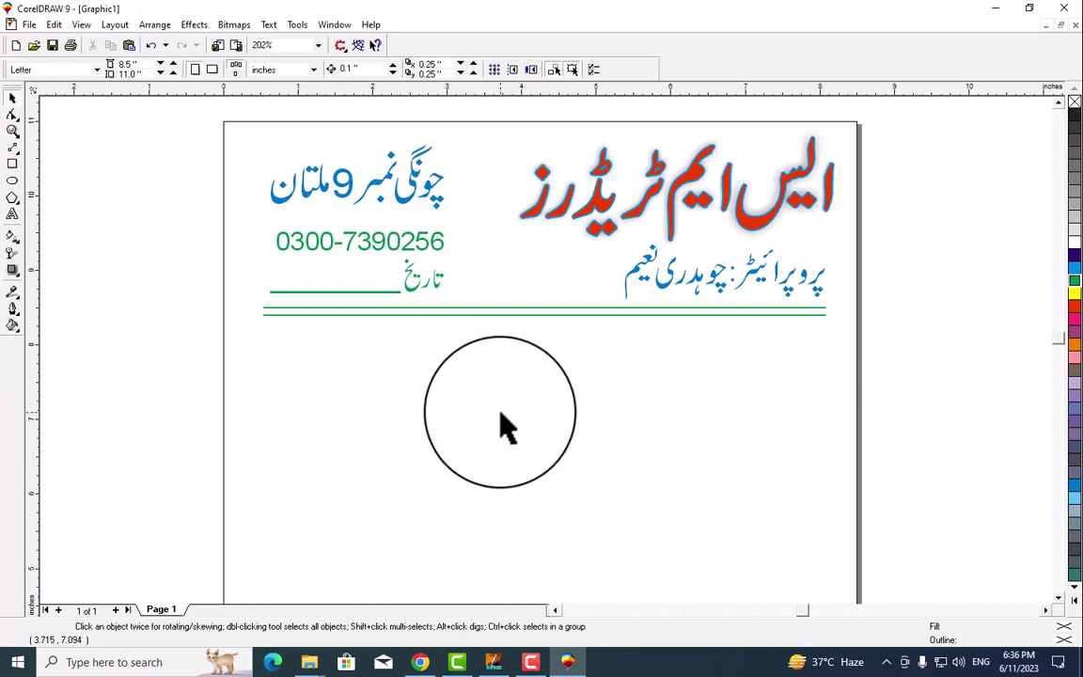
# - Preview the print, shift the letterhead 0.1 inch left and 0.1 inch up on the printed page, and close the preview
pyautogui.hotkey('ctrl', 'p')
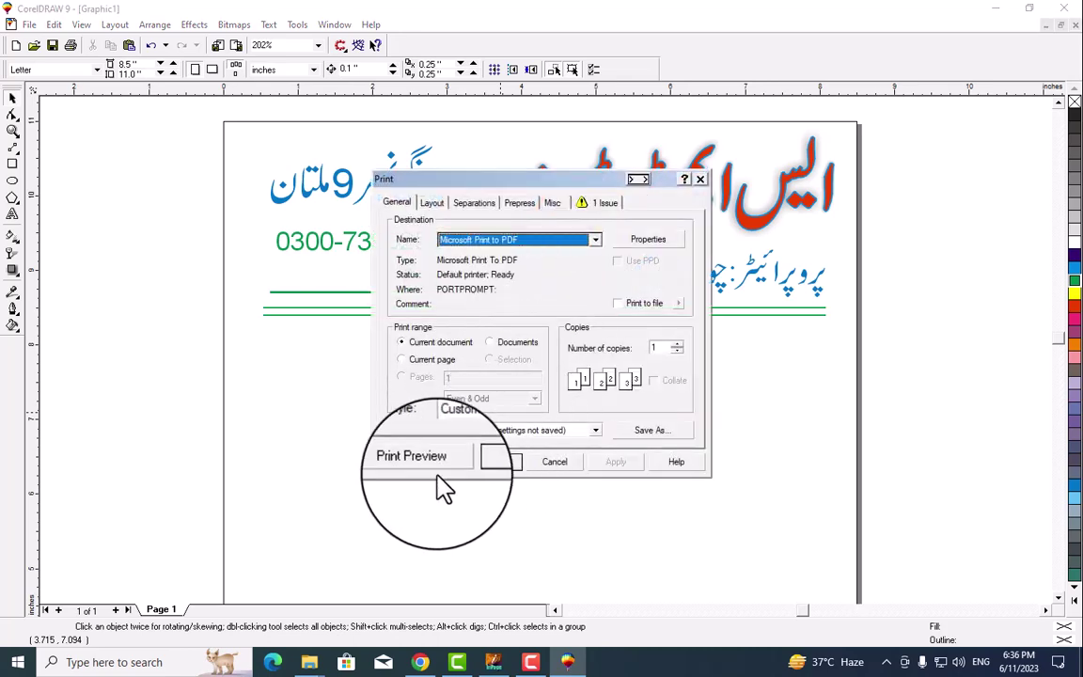
pyautogui.click(438, 475)
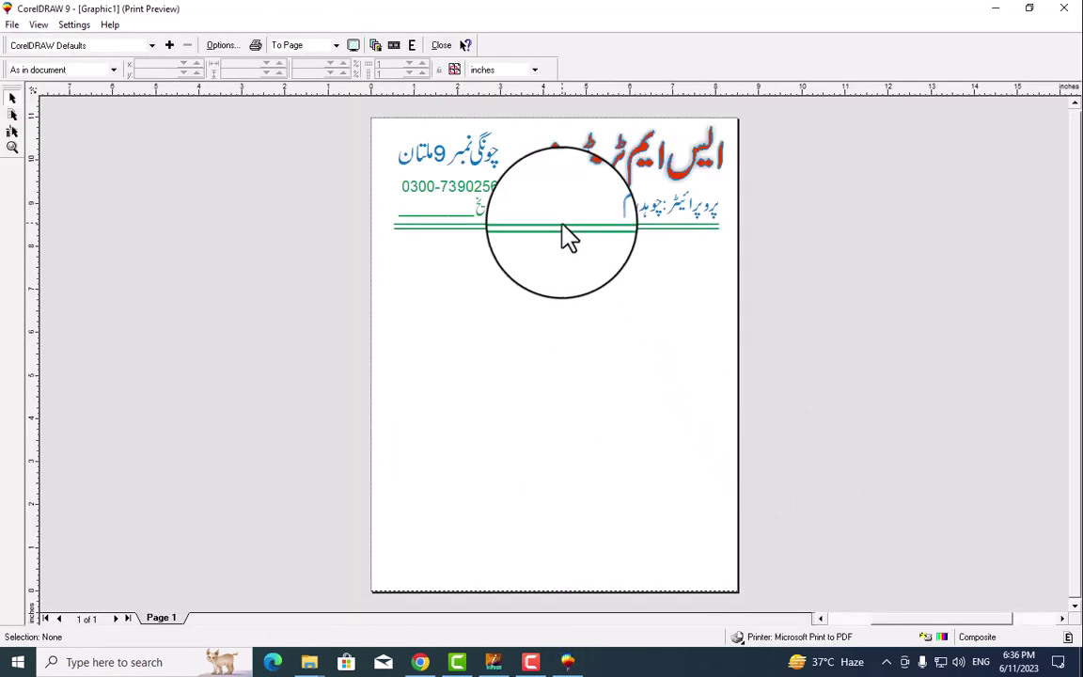
pyautogui.click(556, 226)
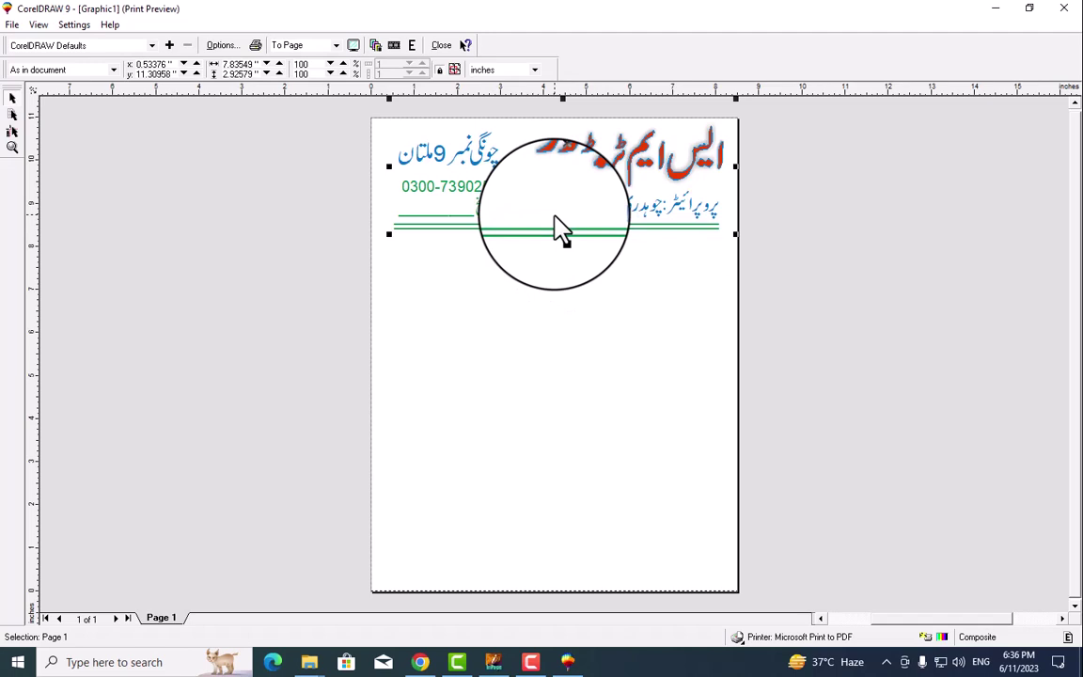
pyautogui.press('Up')
pyautogui.press('Left')
pyautogui.press('Up')
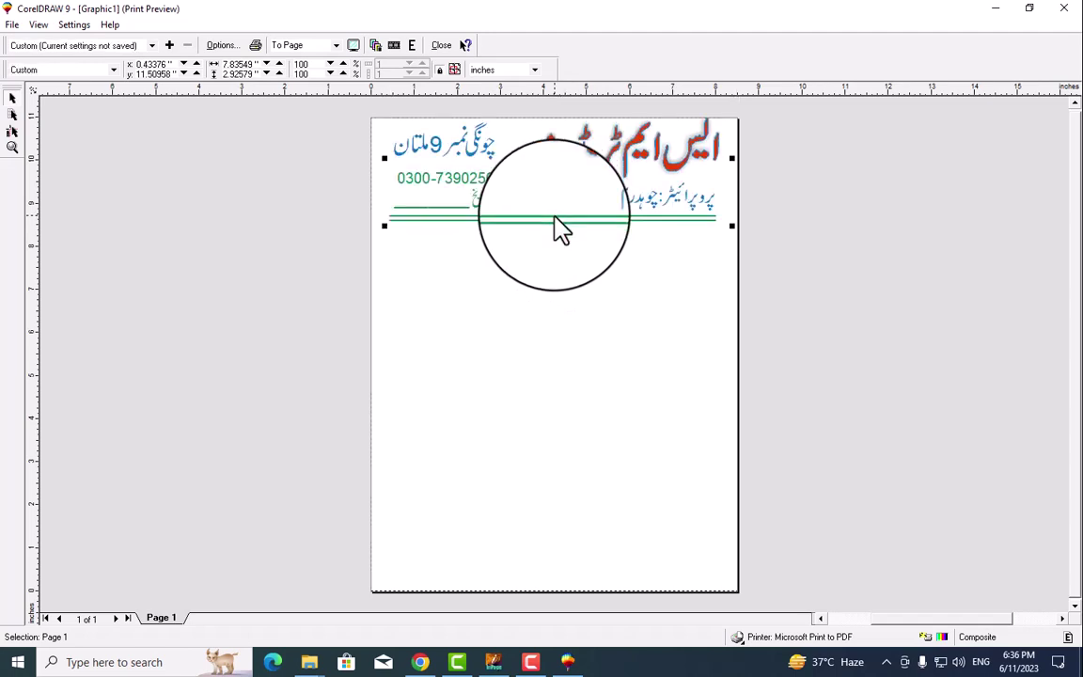
pyautogui.press('Down')
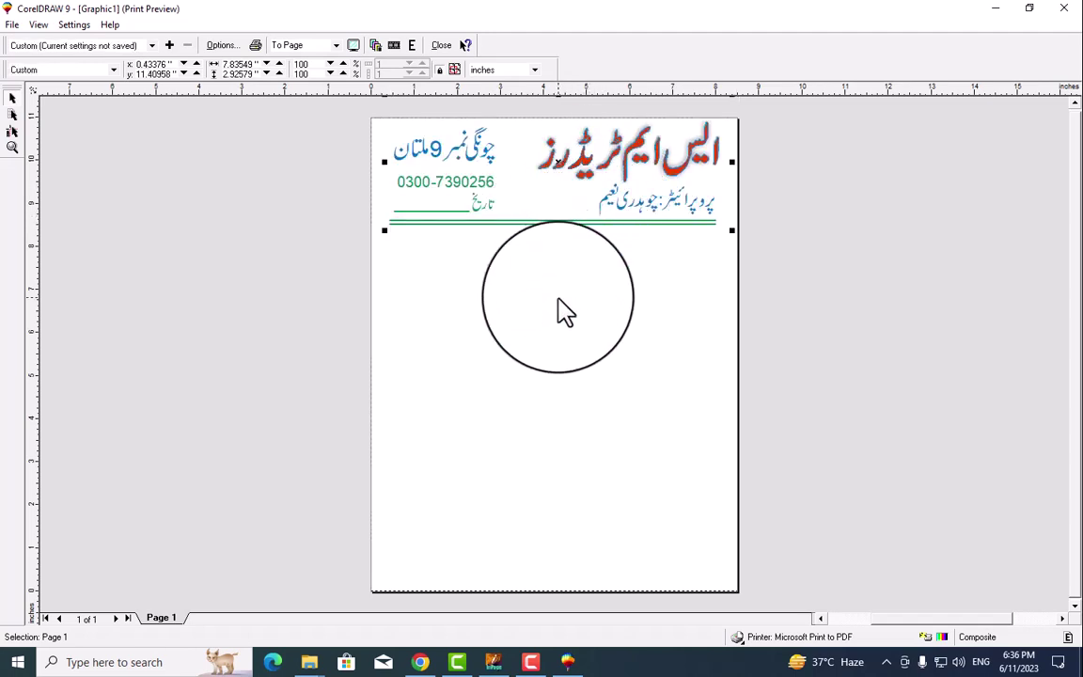
pyautogui.click(748, 334)
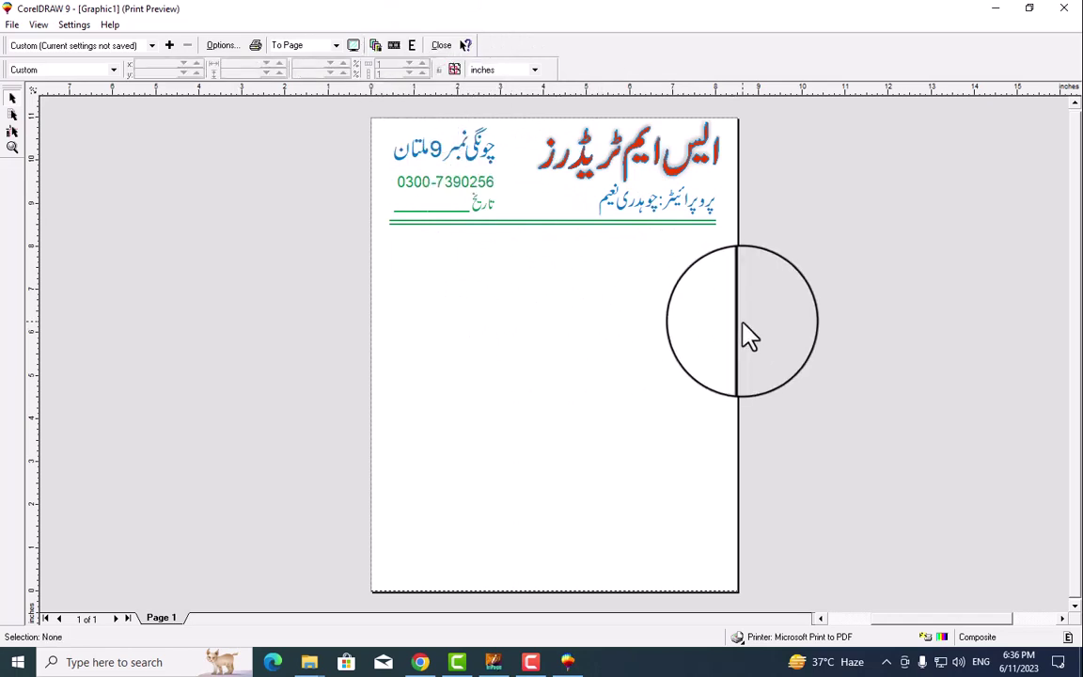
pyautogui.click(448, 54)
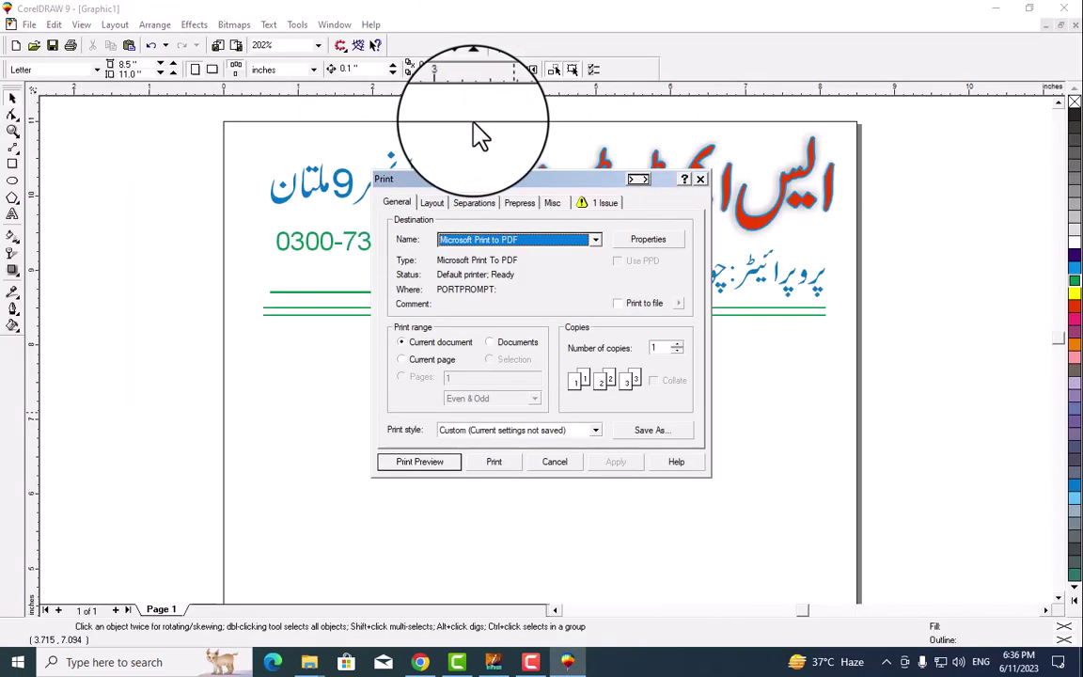